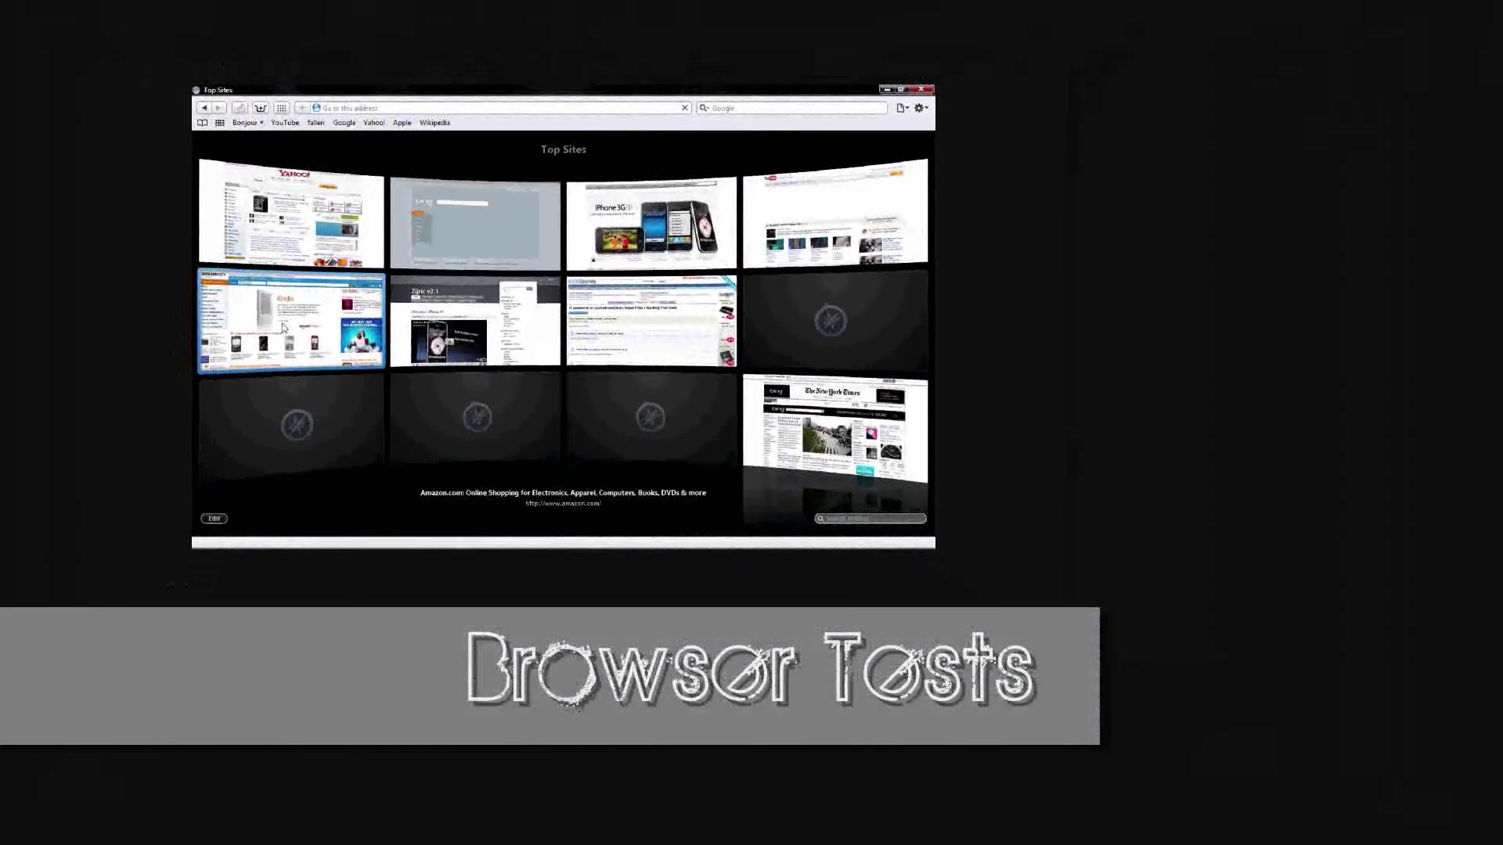
Open the Amazon site from Safari's Top Sites
left_click(313, 306)
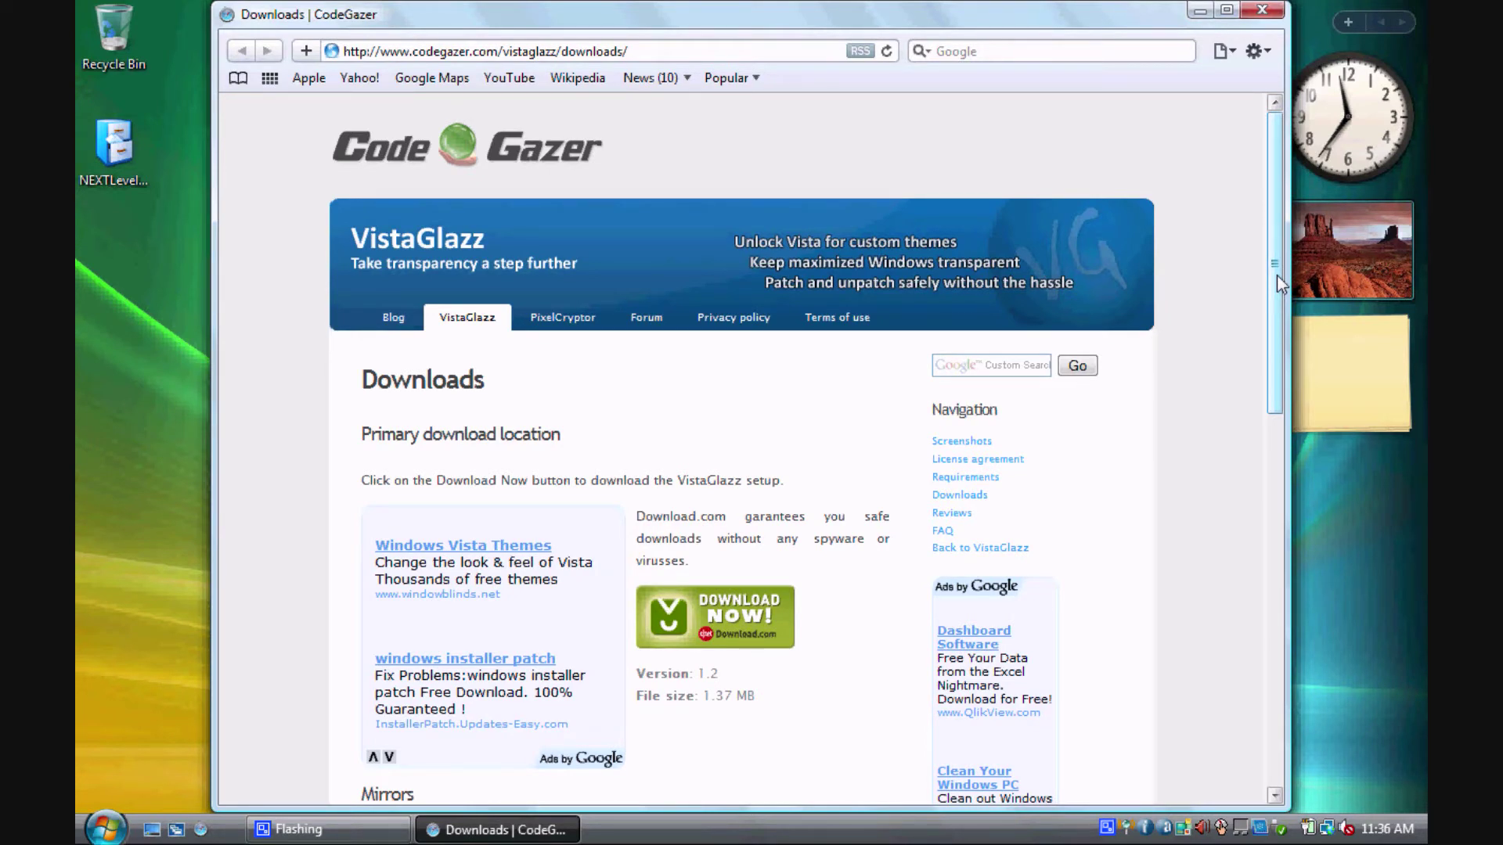
Scroll the VistaGlazz downloads page down to the Changelog and back up to the top
left_click_drag(1275, 275, 1285, 452)
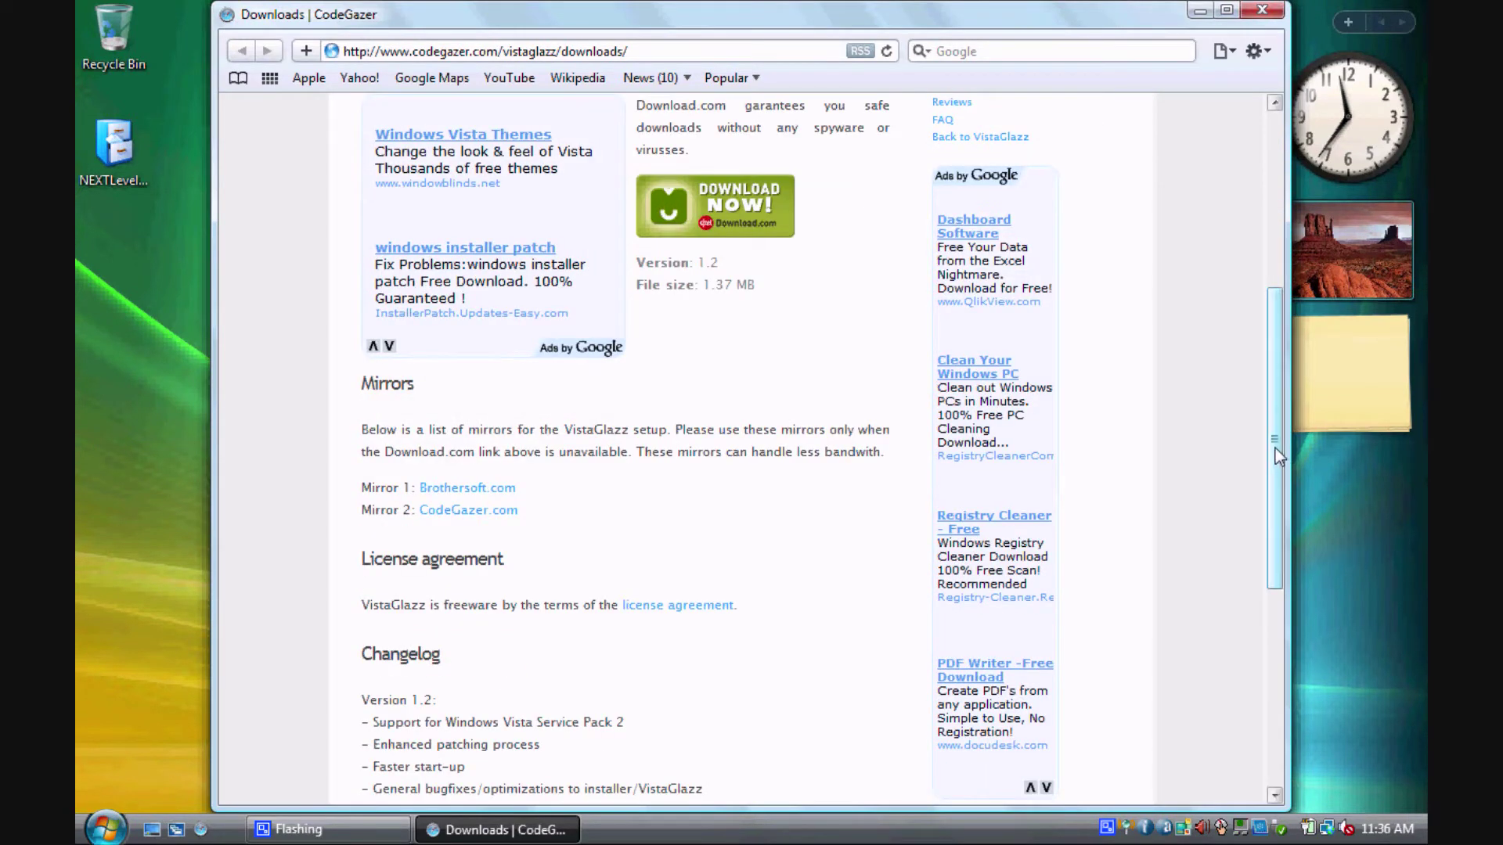
scroll(1275, 465, "down", 1)
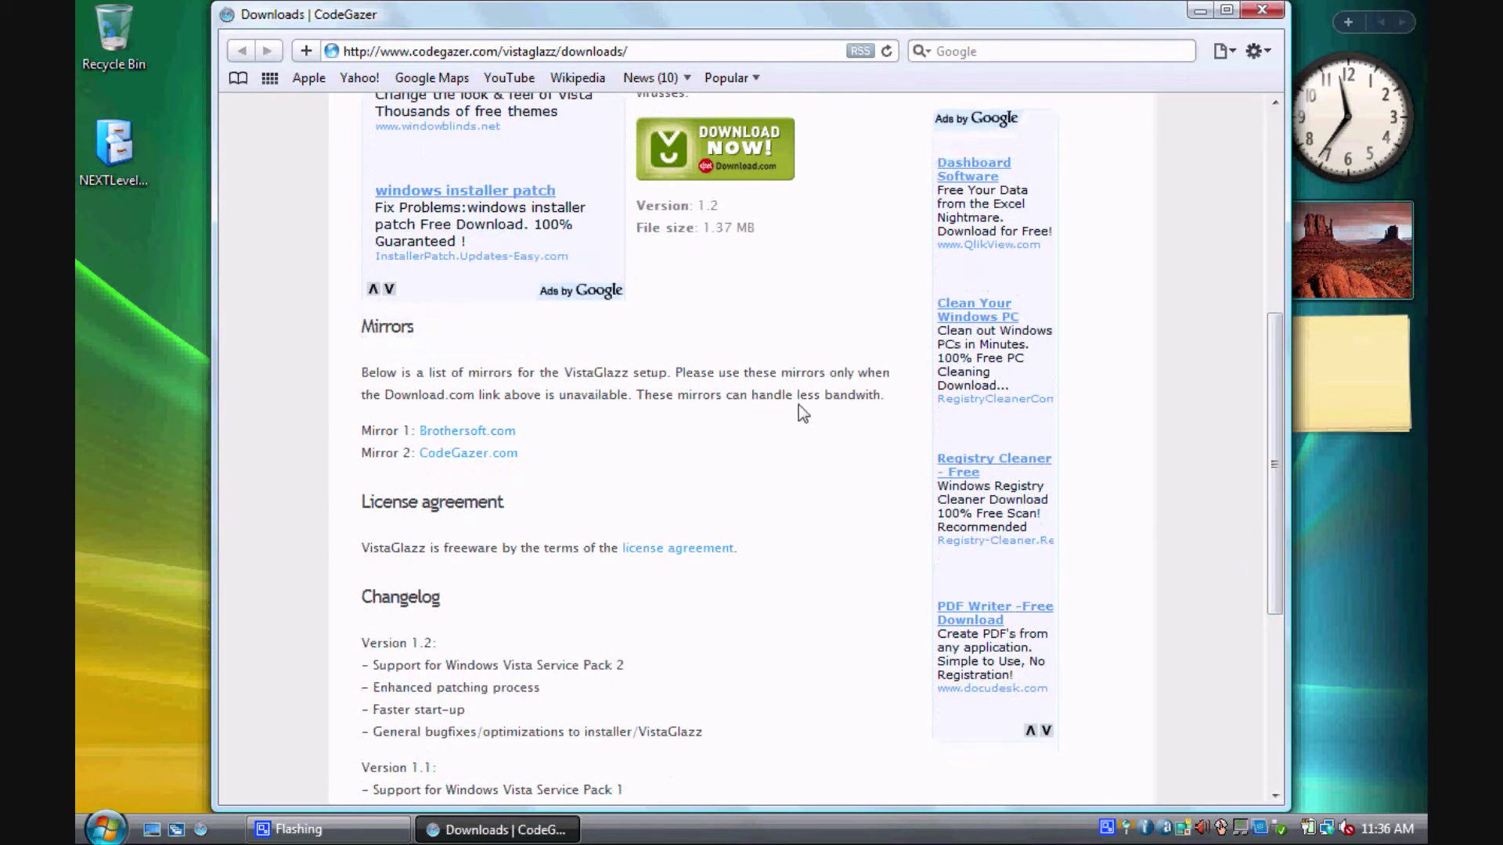
scroll(749, 613, "down", 4)
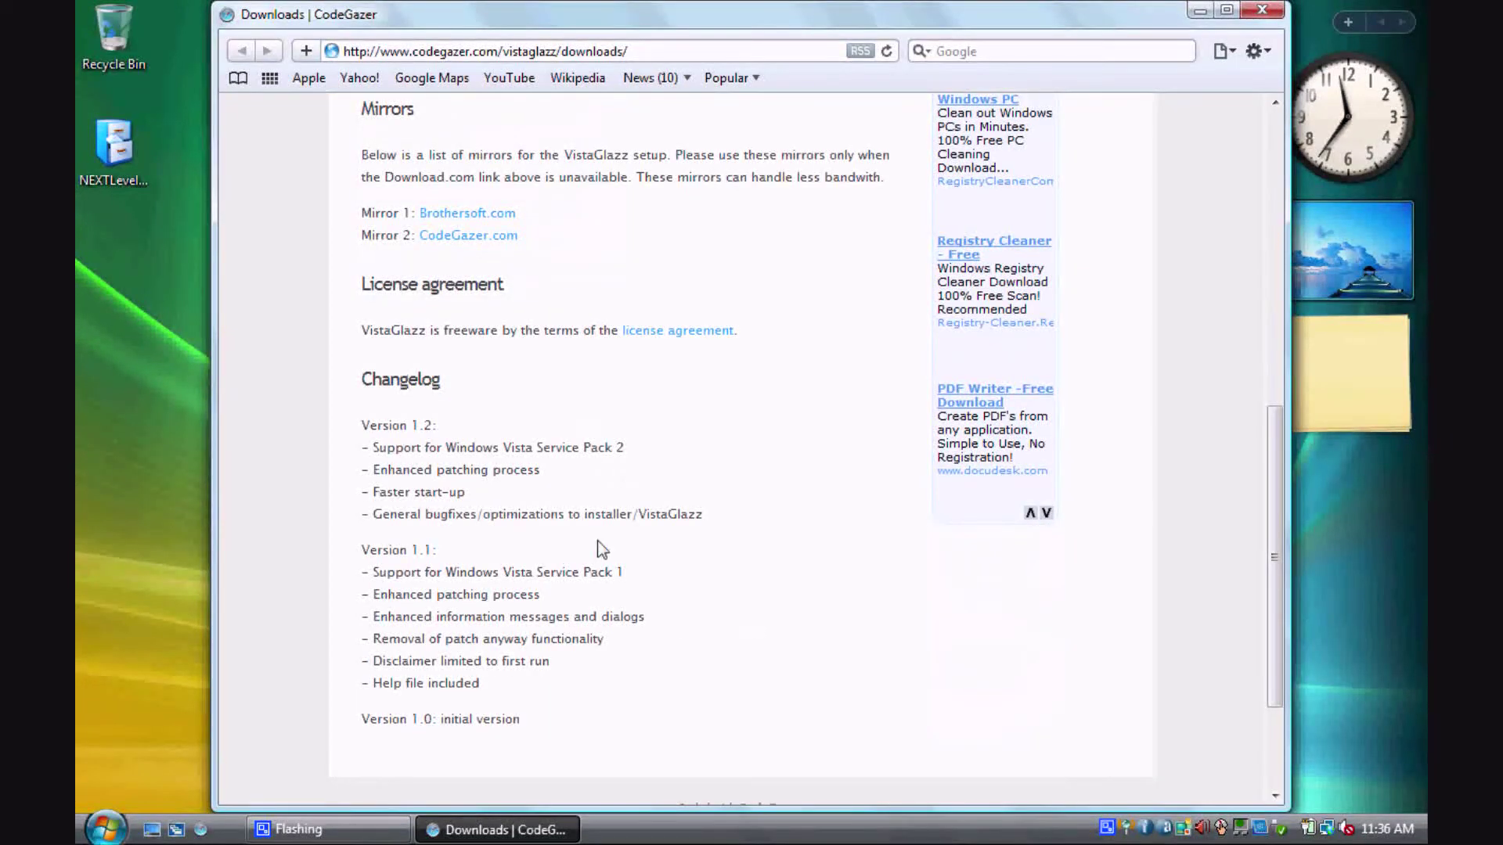
scroll(712, 581, "up", 8)
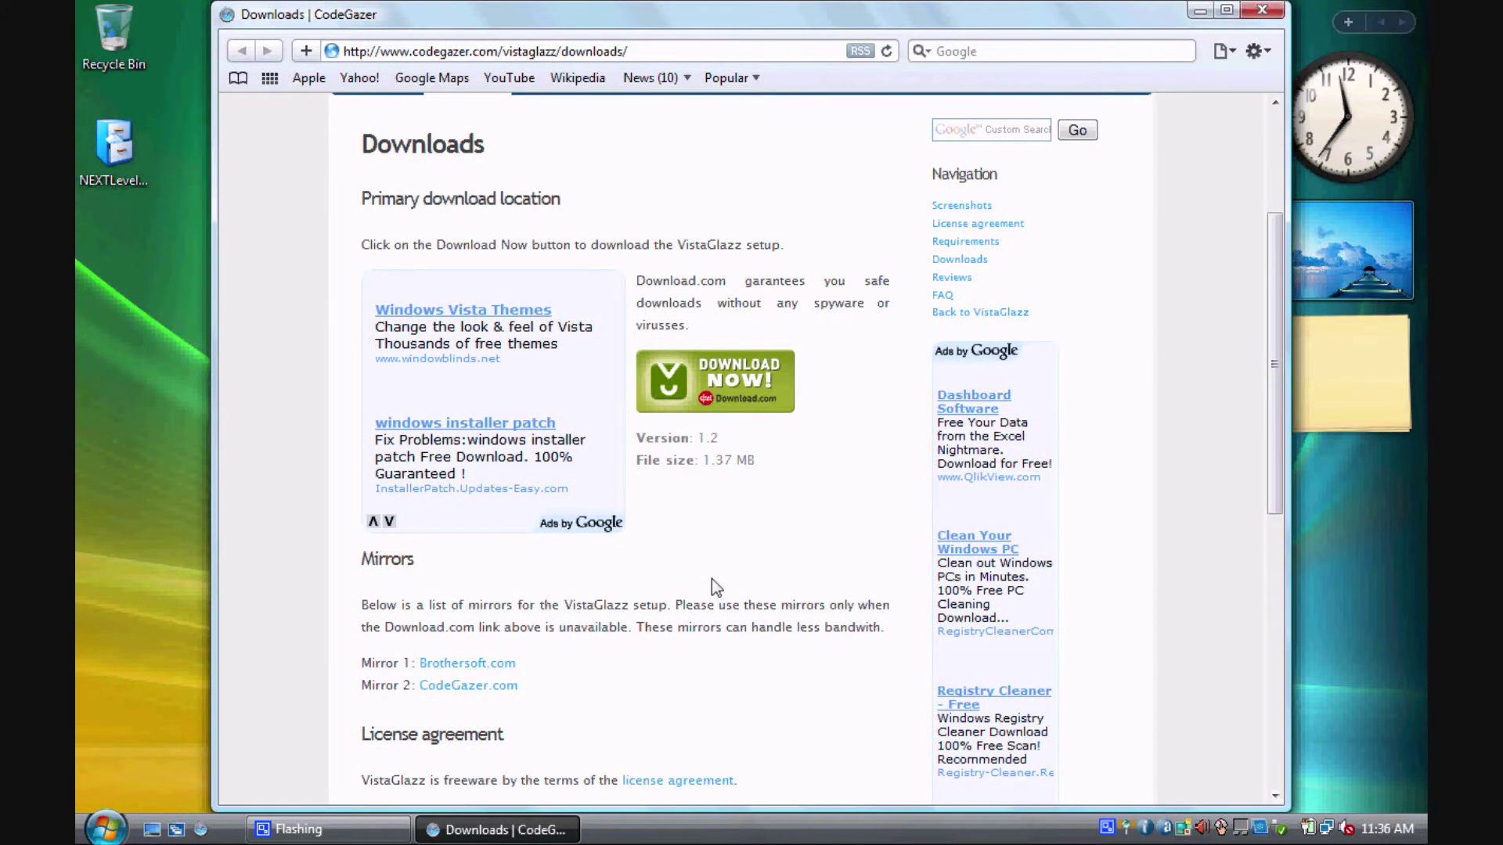
scroll(1271, 365, "up", 2)
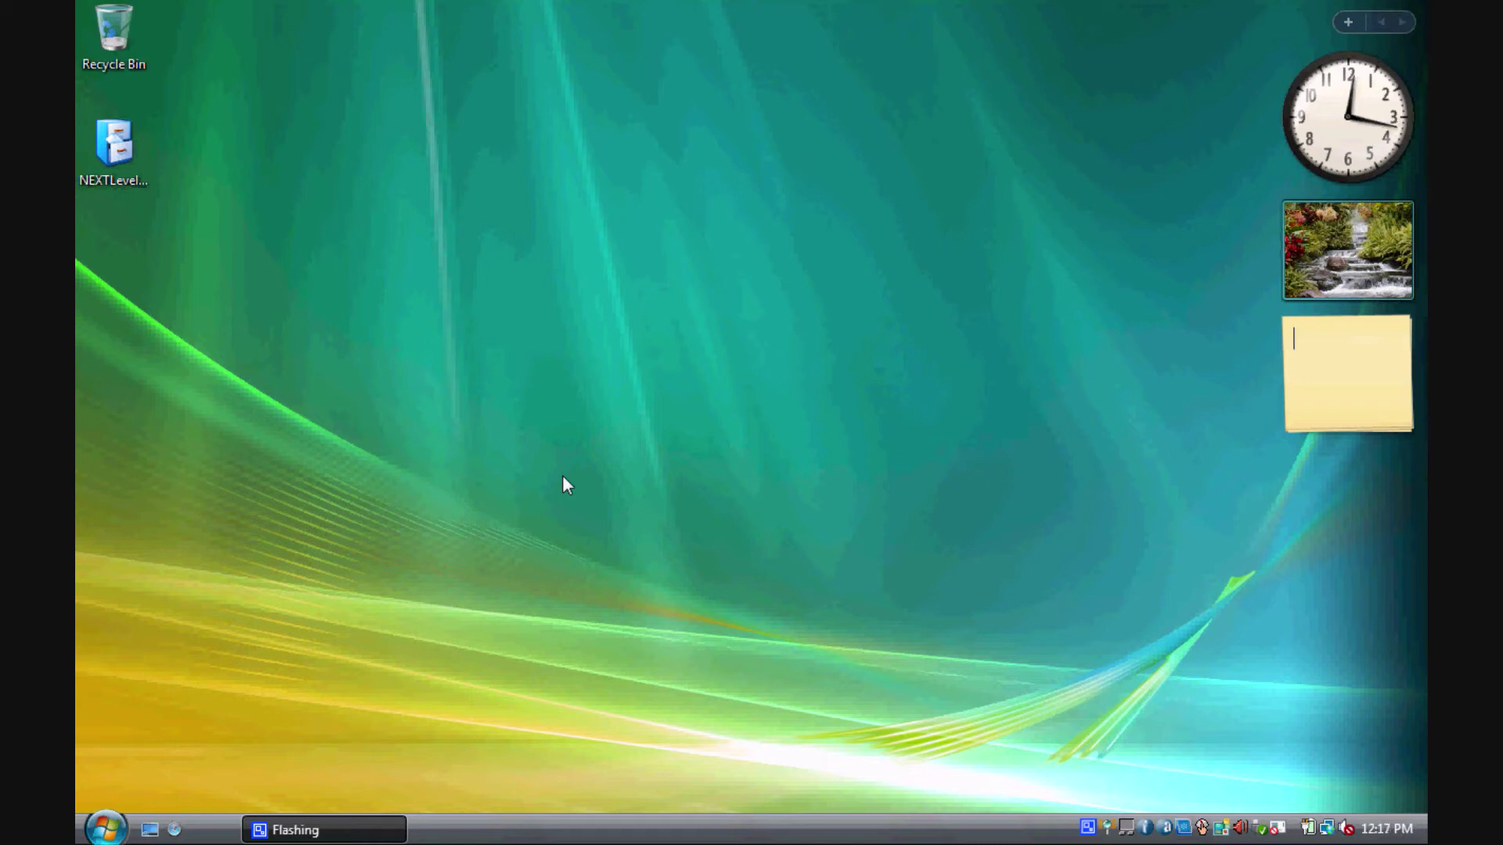
Browse from Computer through ACER (C:), Windows and Resources into the Themes folder
left_click(117, 827)
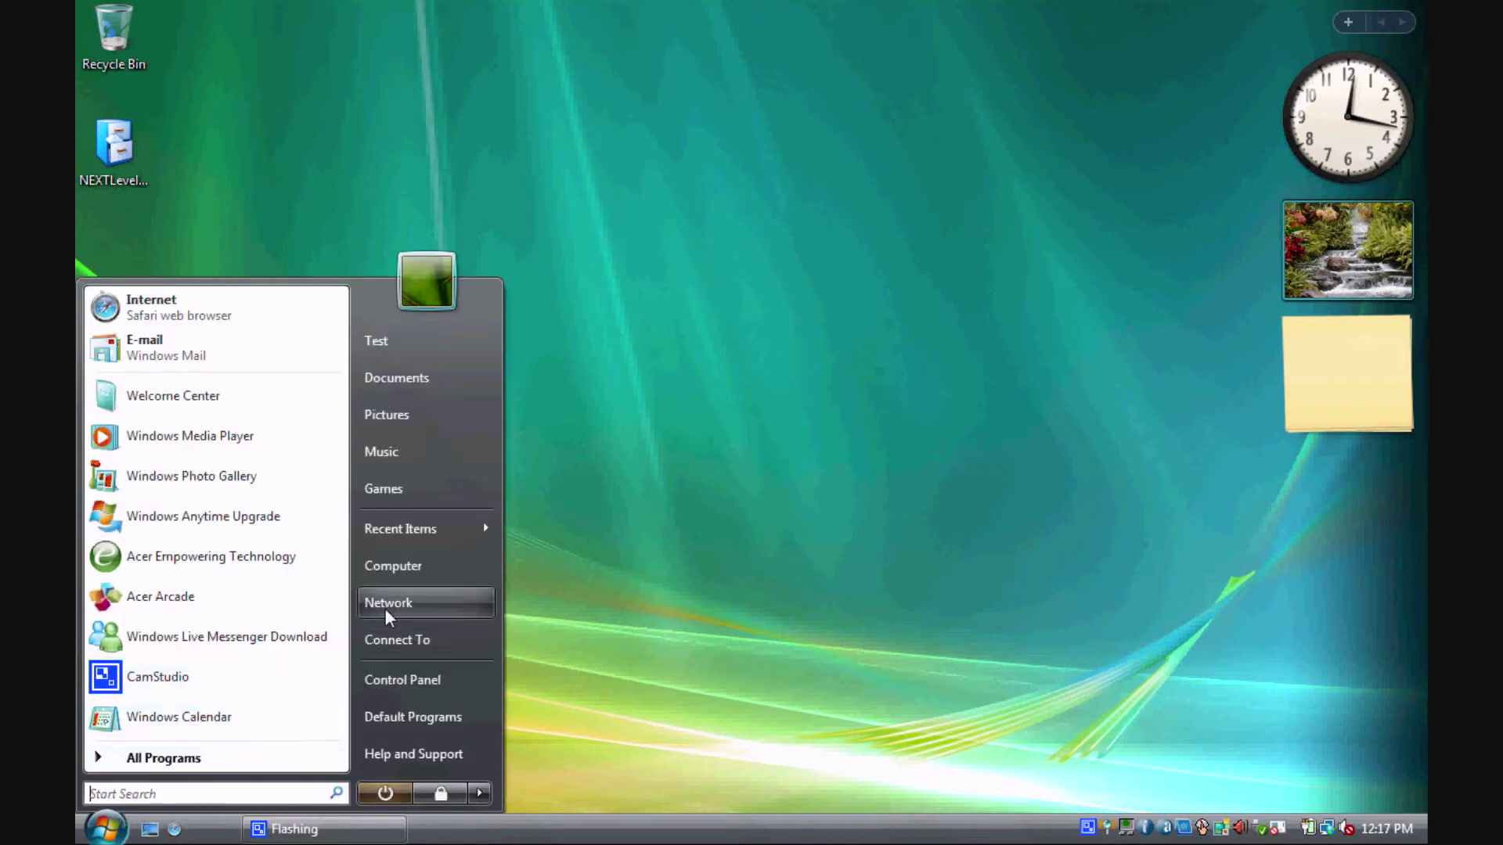
left_click(387, 575)
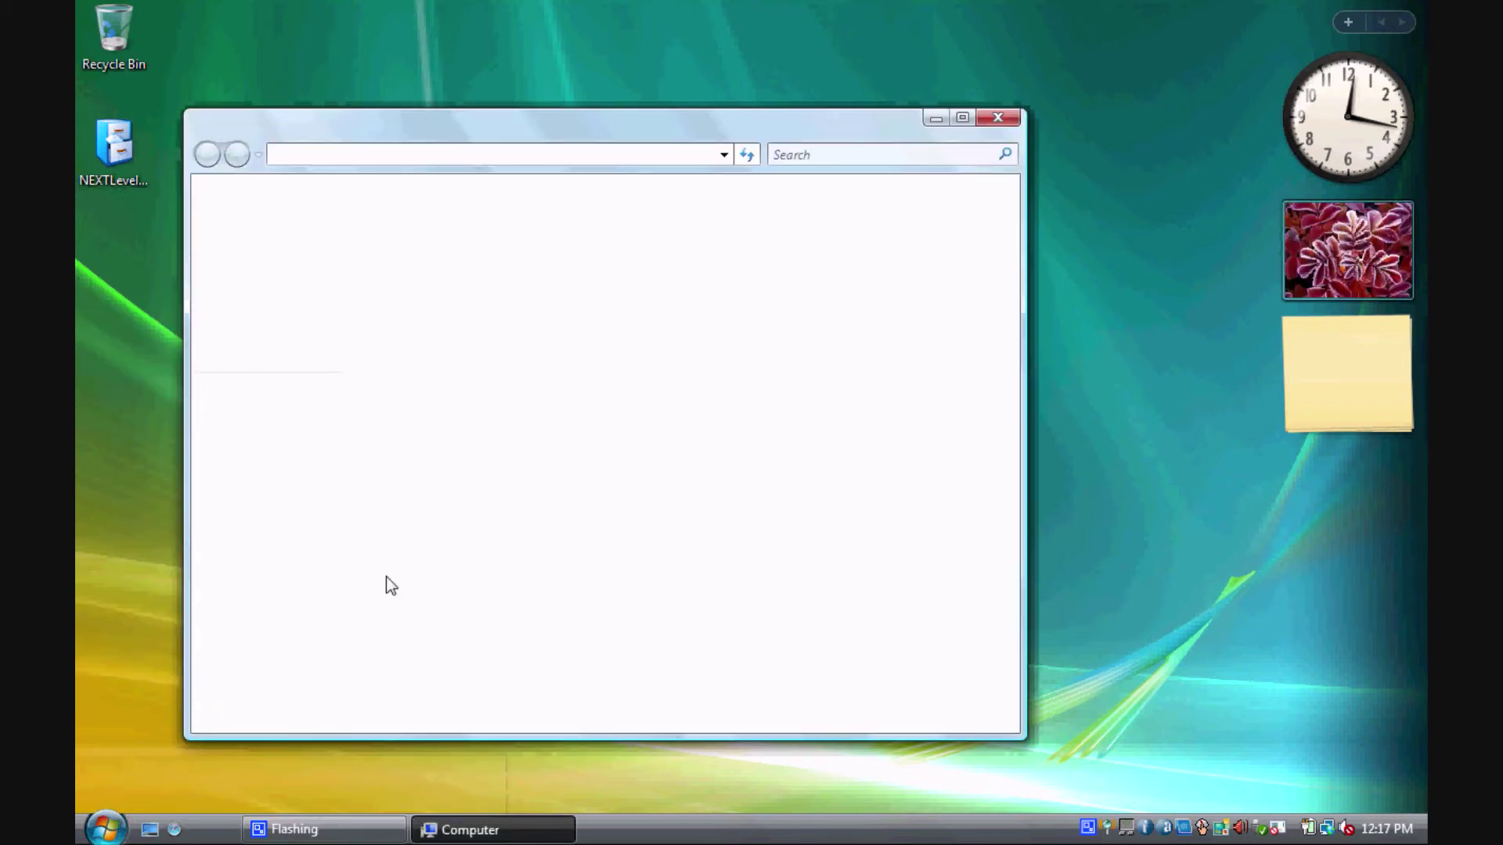
double_click(446, 331)
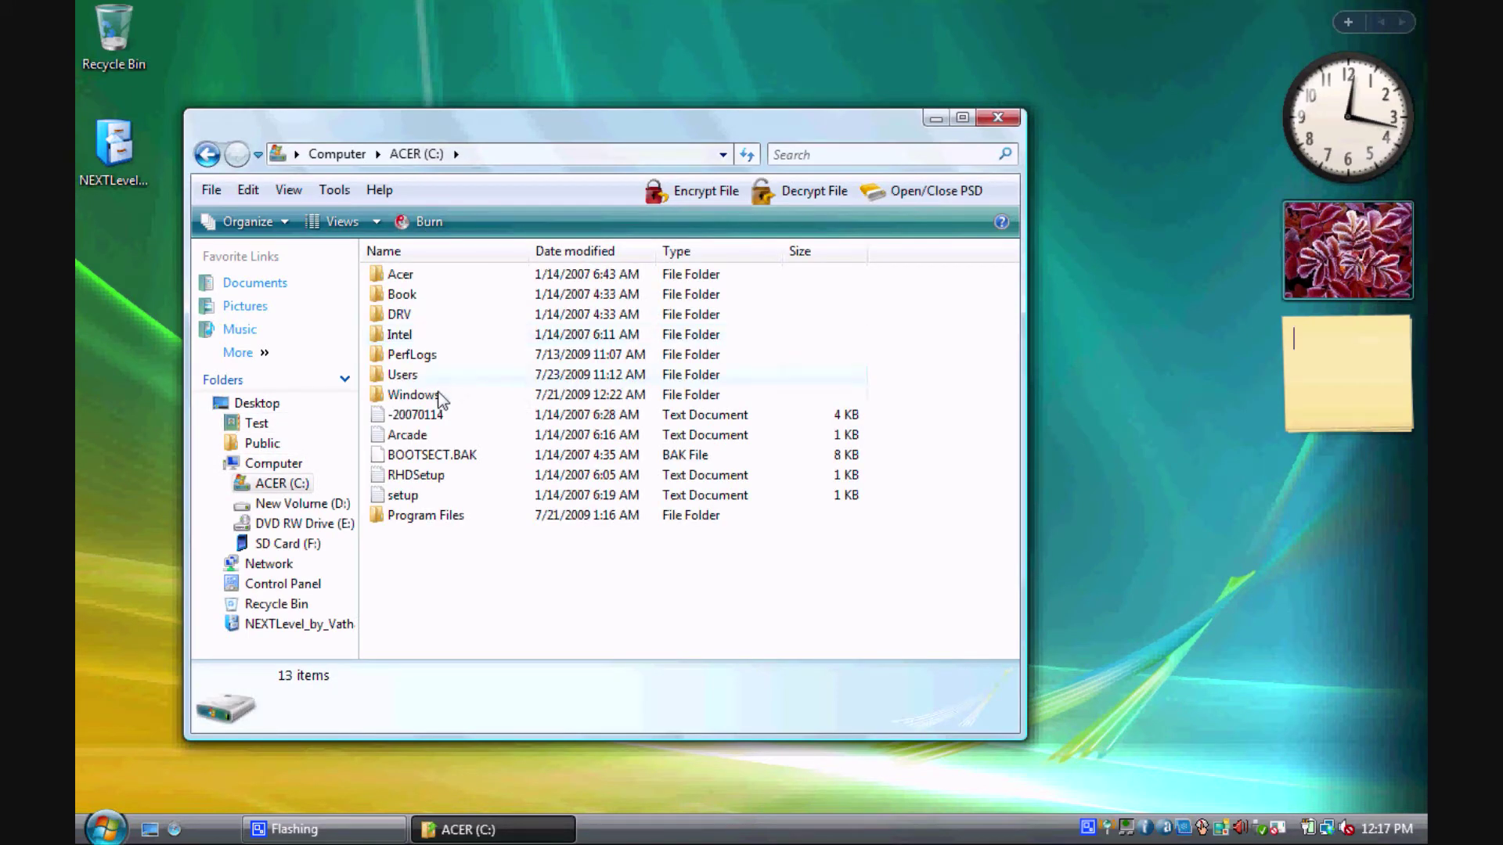
double_click(438, 396)
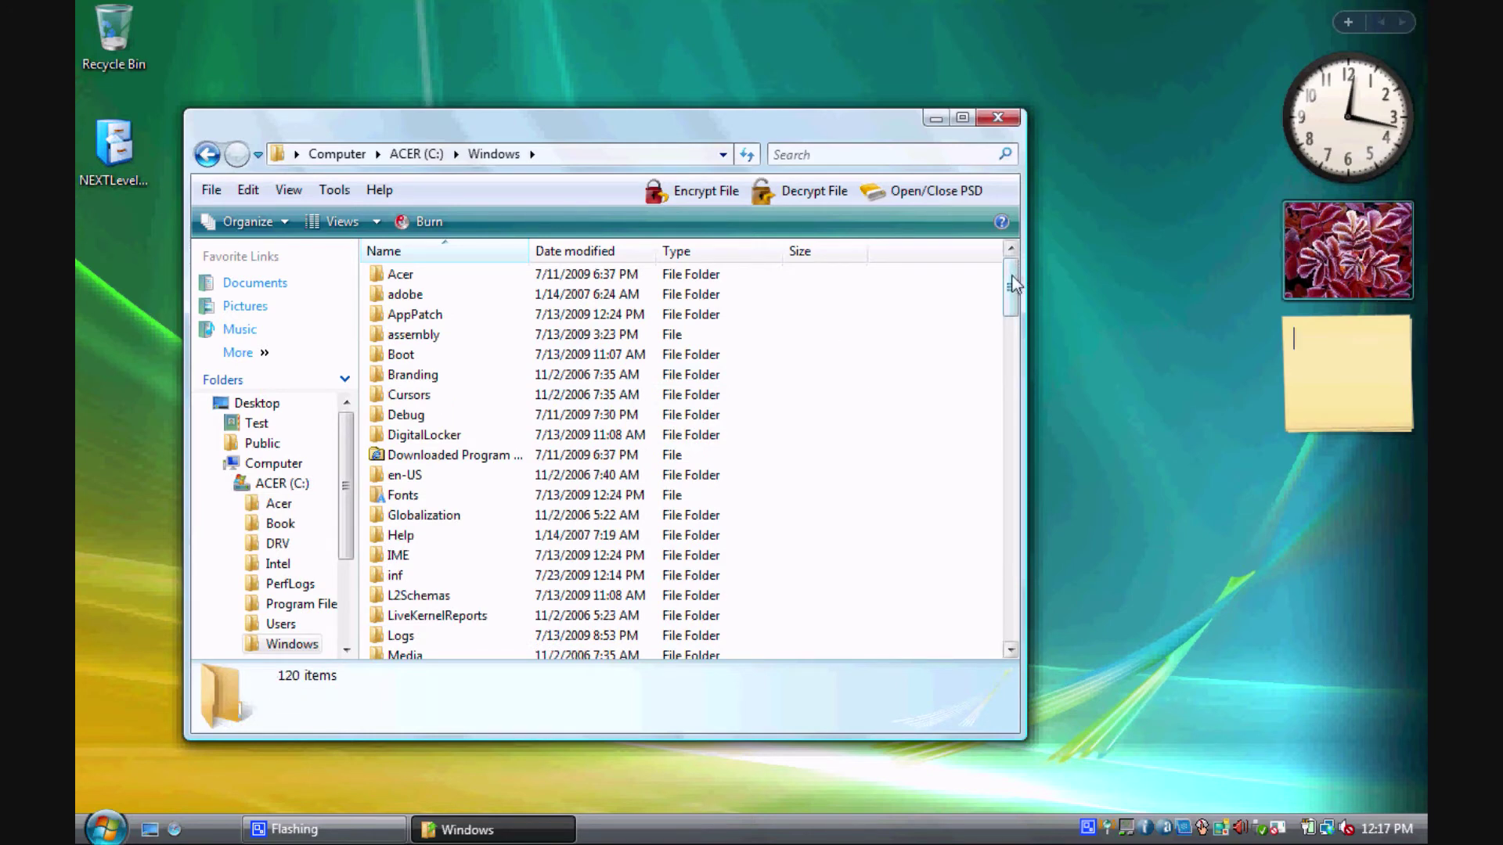
left_click_drag(1013, 283, 1010, 324)
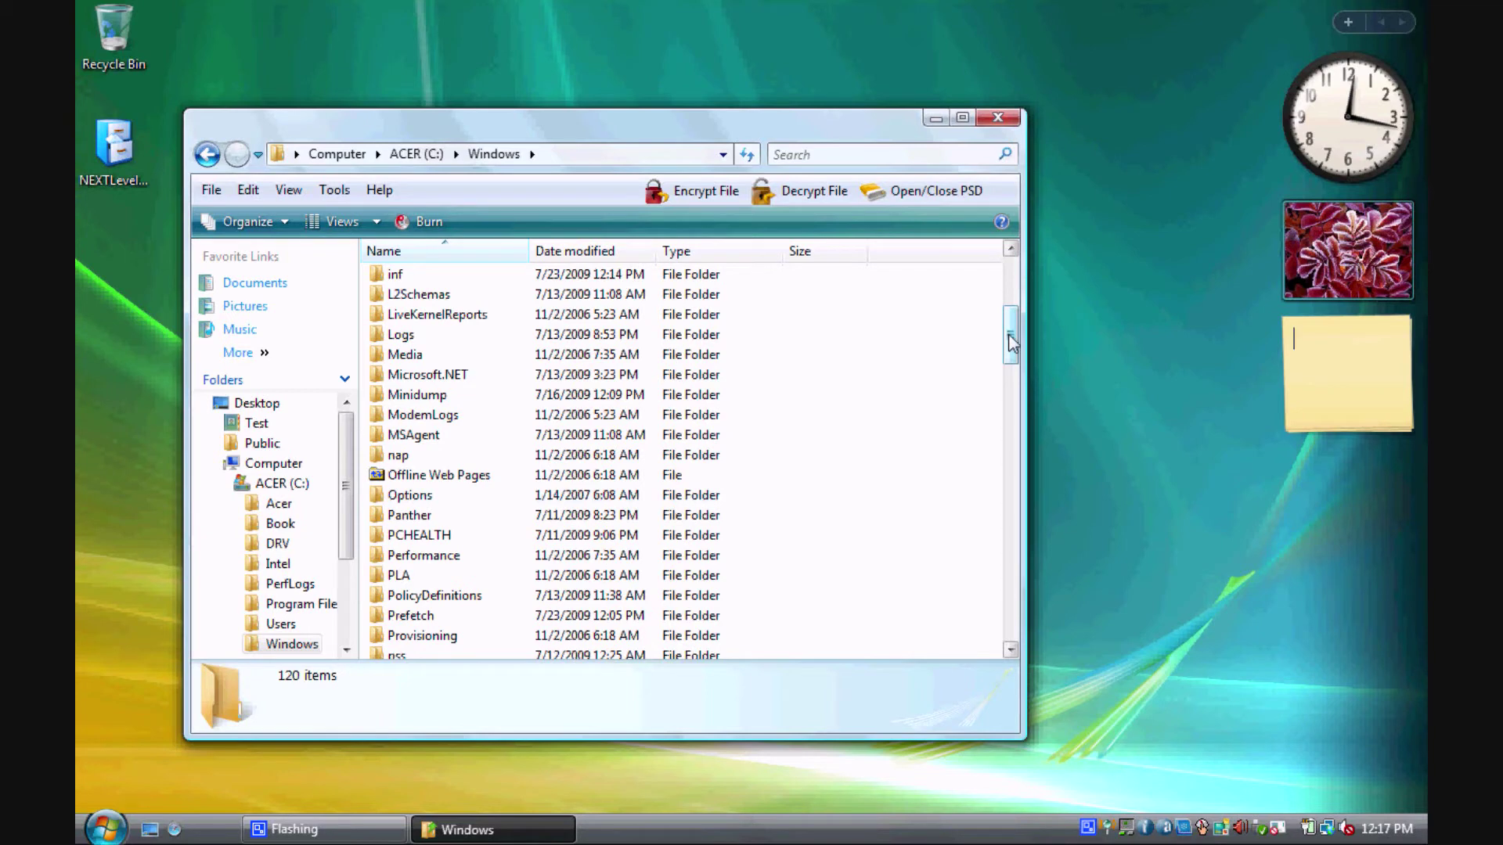
left_click_drag(1010, 336, 1012, 361)
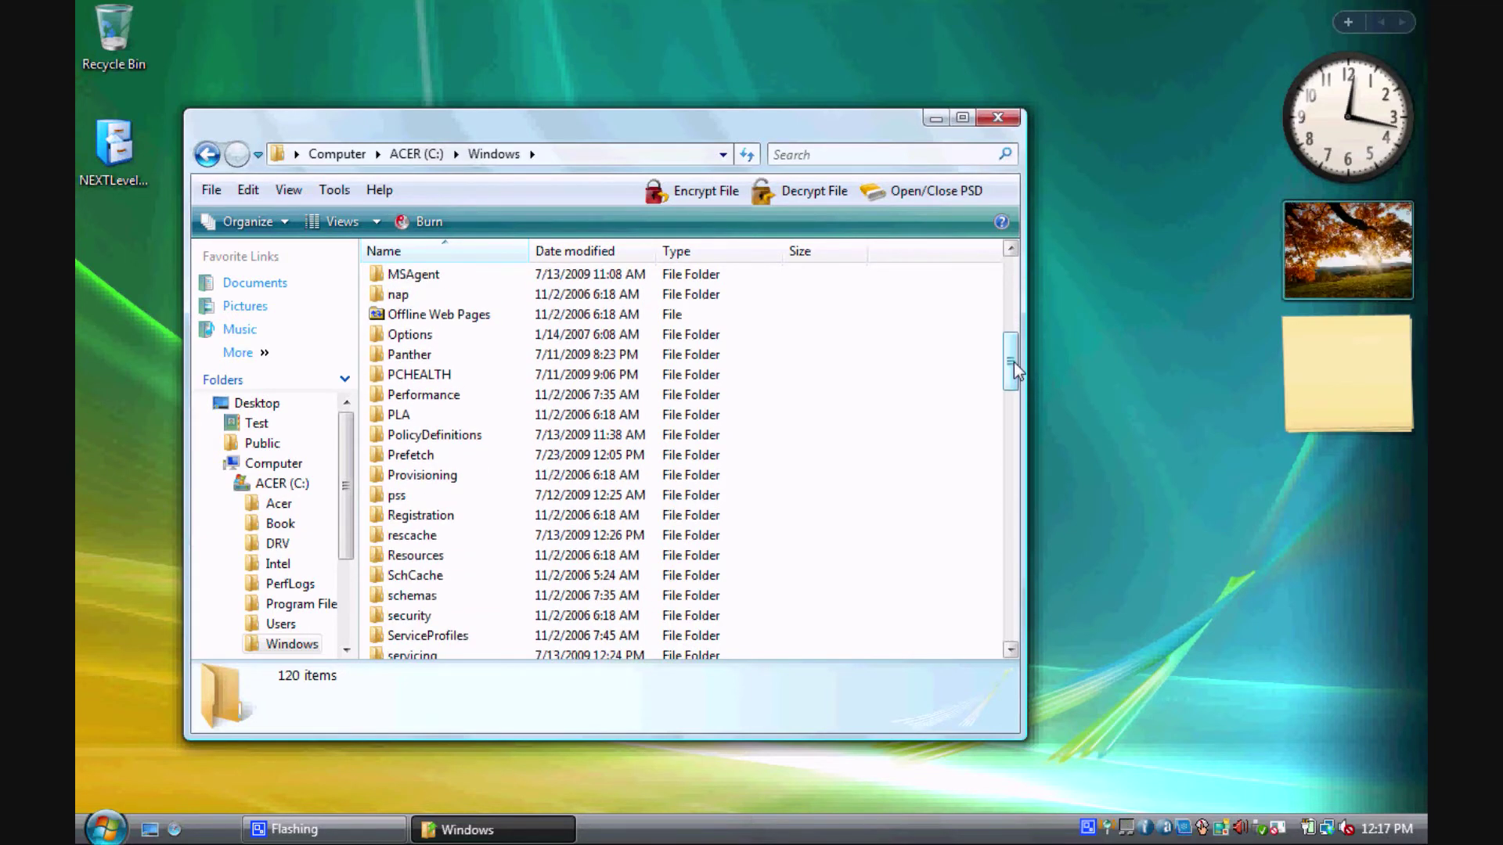
double_click(434, 559)
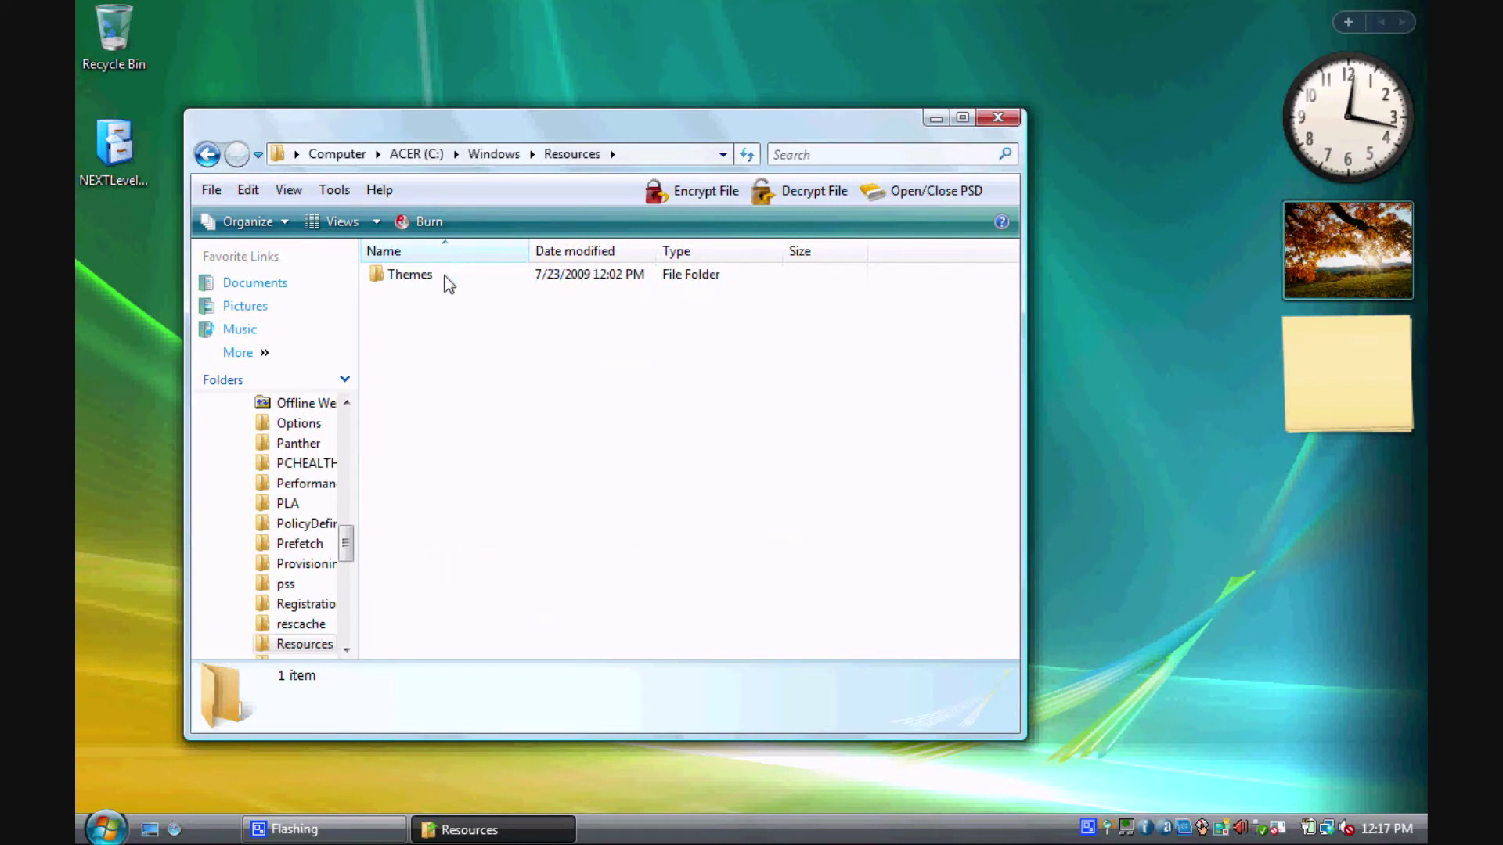
double_click(423, 274)
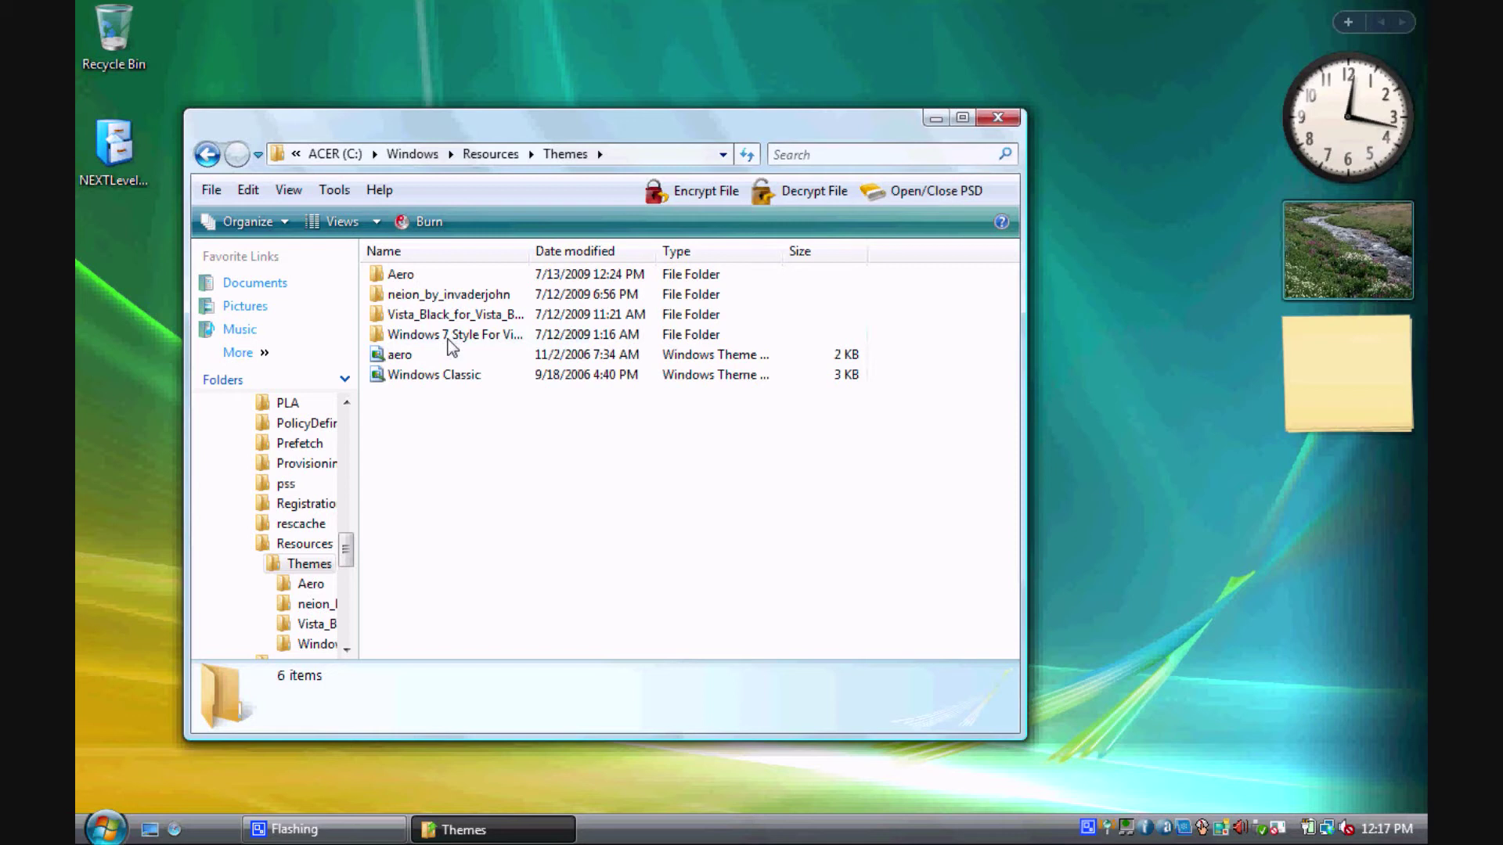
Go into Windows 7 Style For Vista, then its Theme folder, then the Windows 7 folder
mouse_move(450, 343)
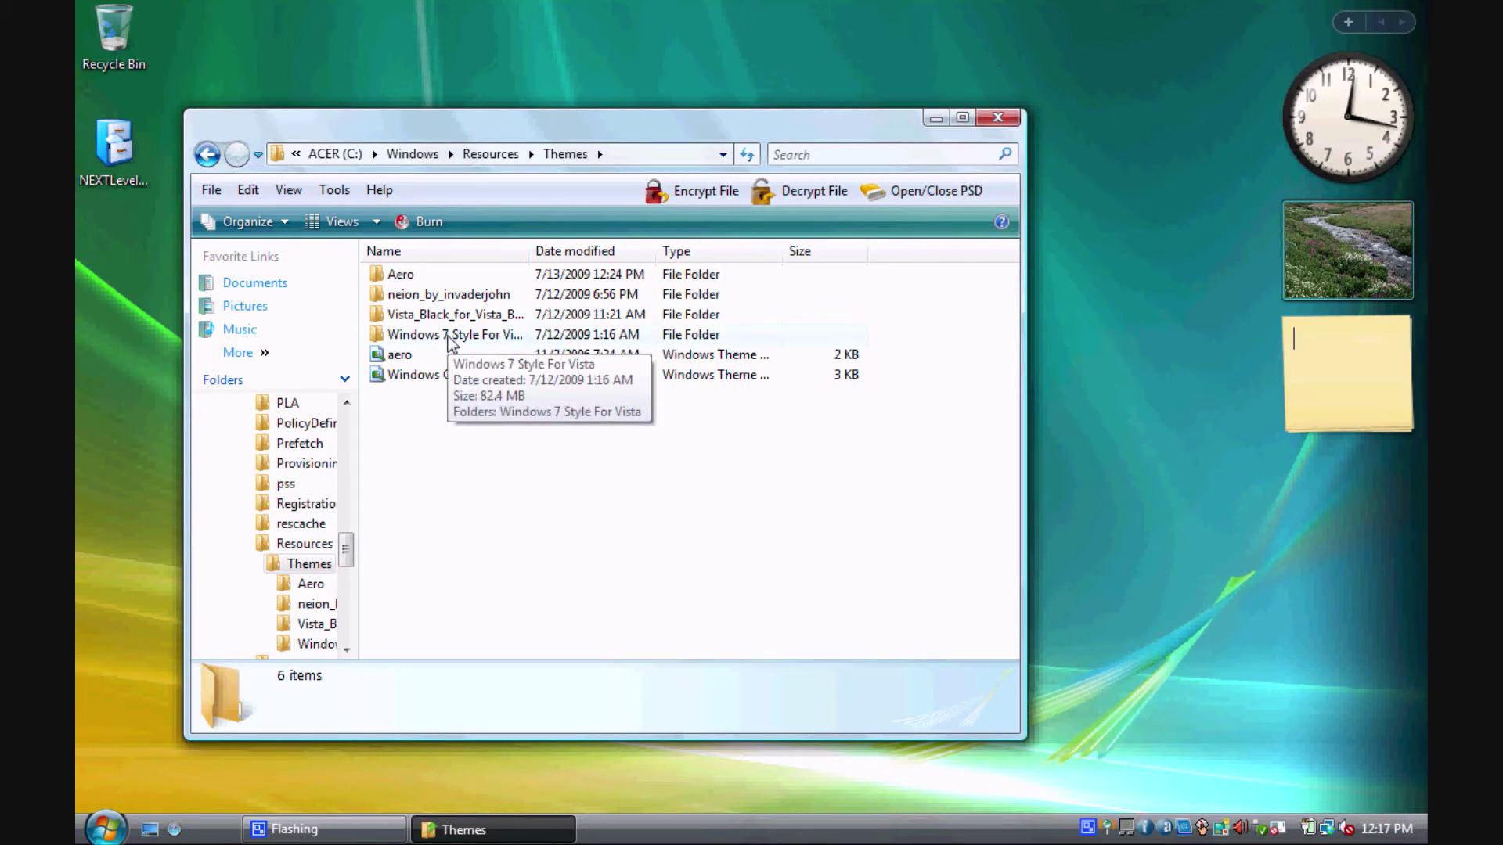
double_click(449, 338)
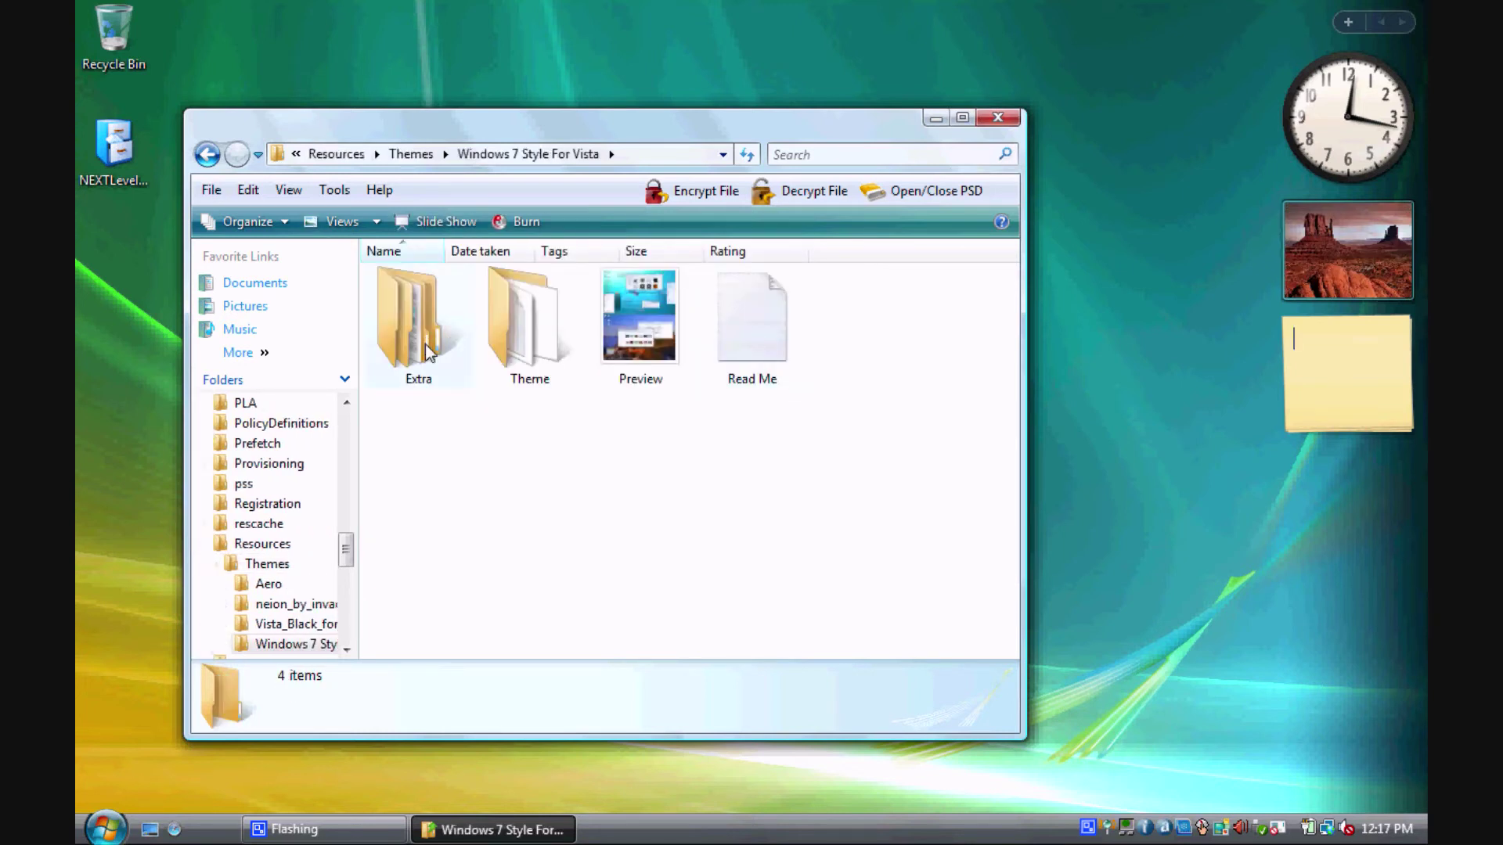
mouse_move(546, 330)
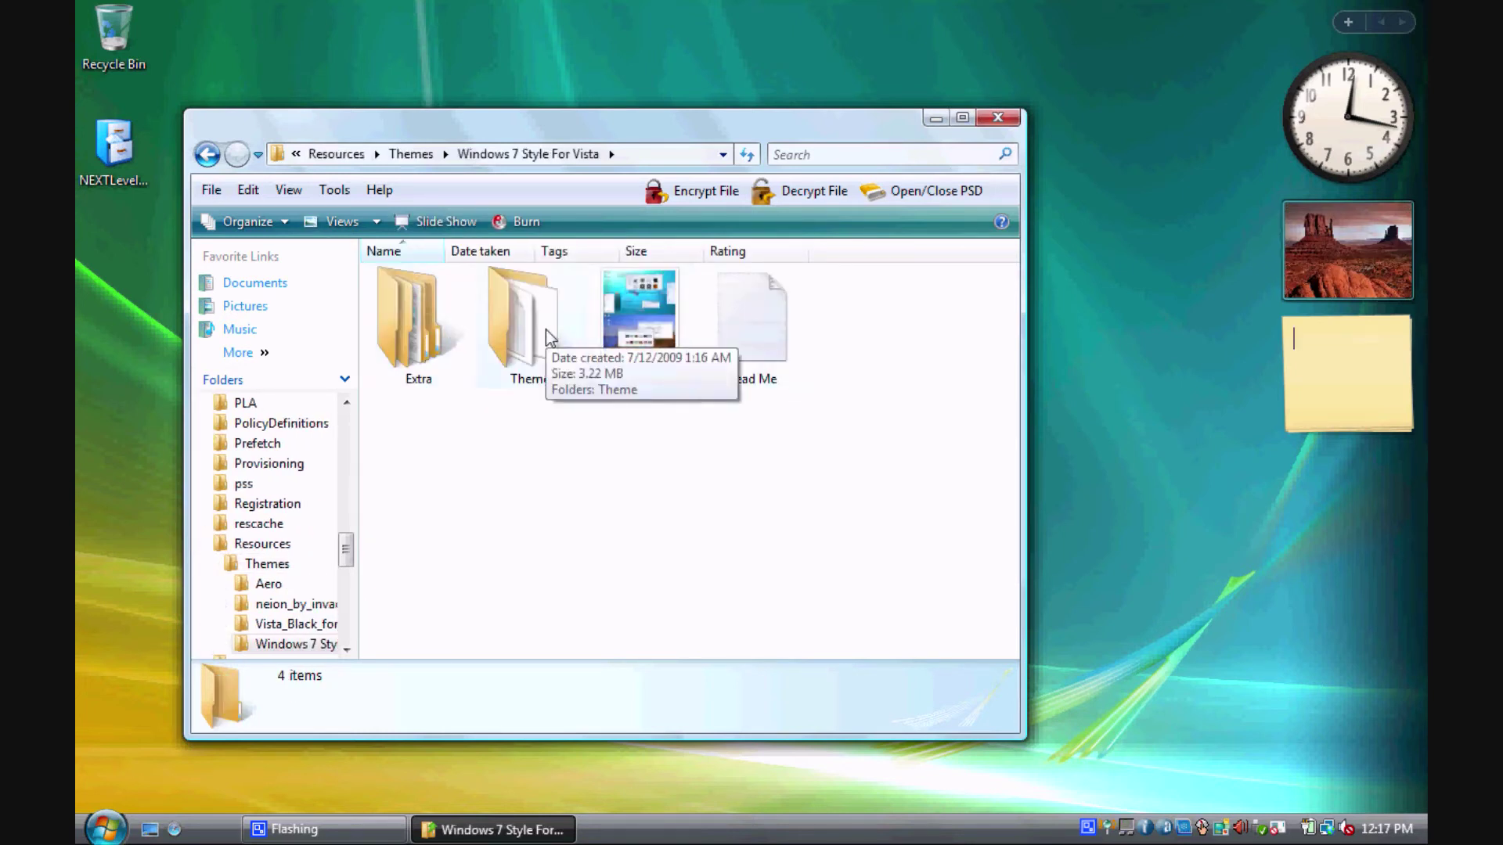
left_click(547, 331)
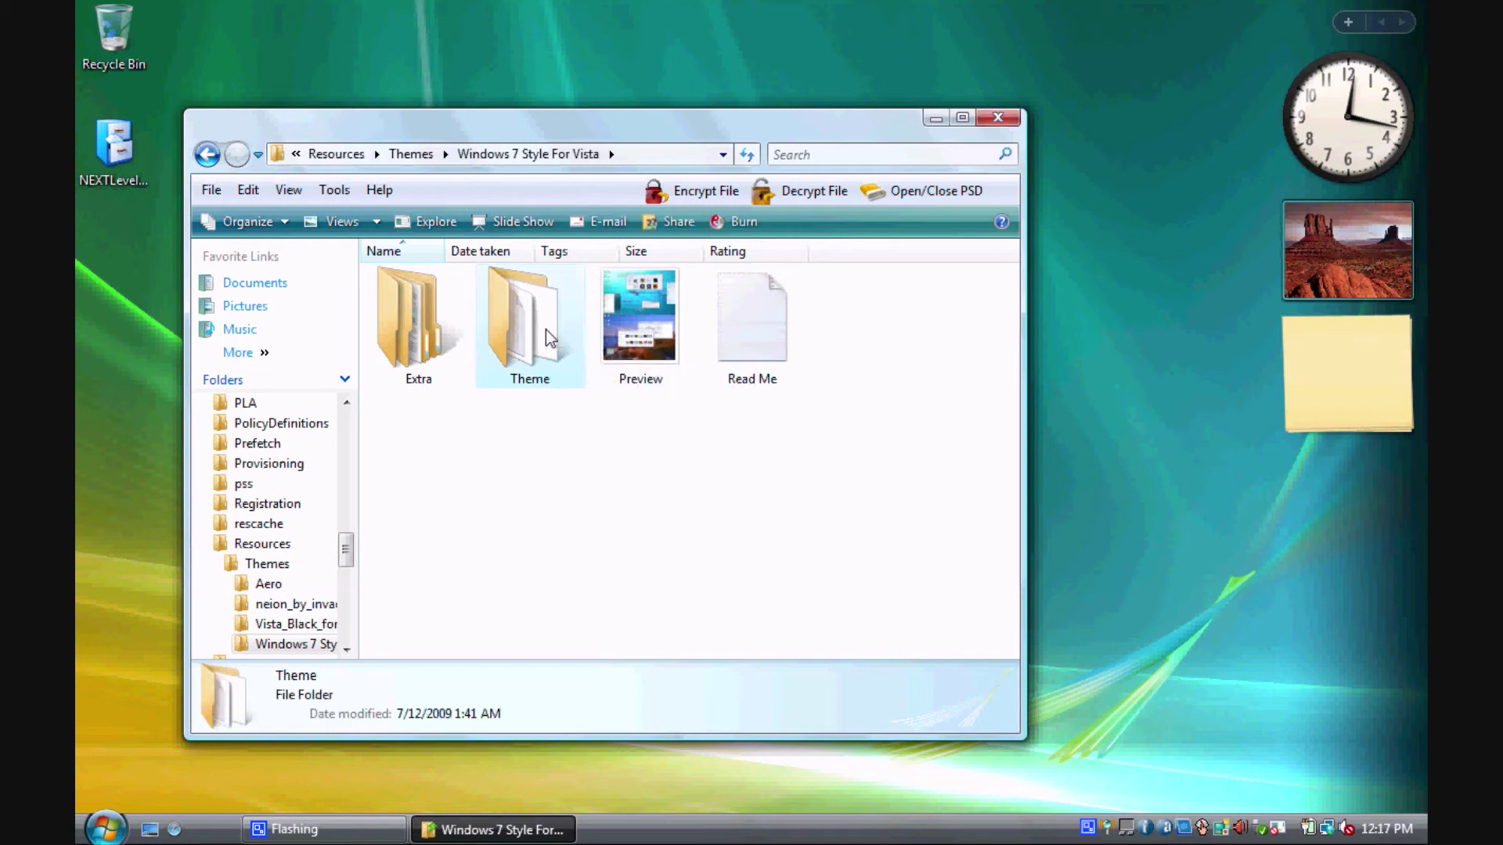
double_click(546, 331)
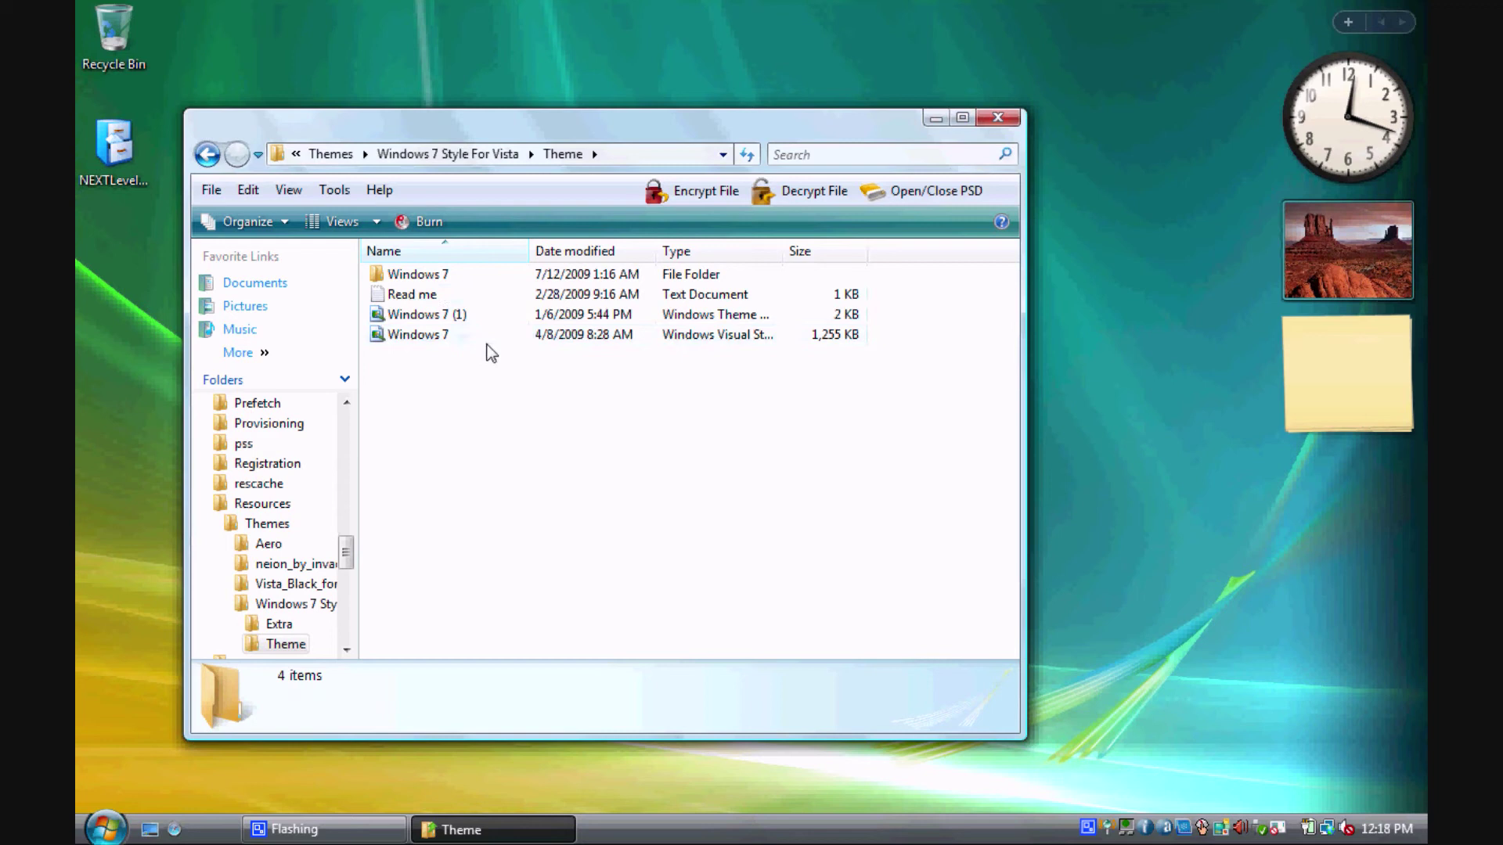
mouse_move(421, 278)
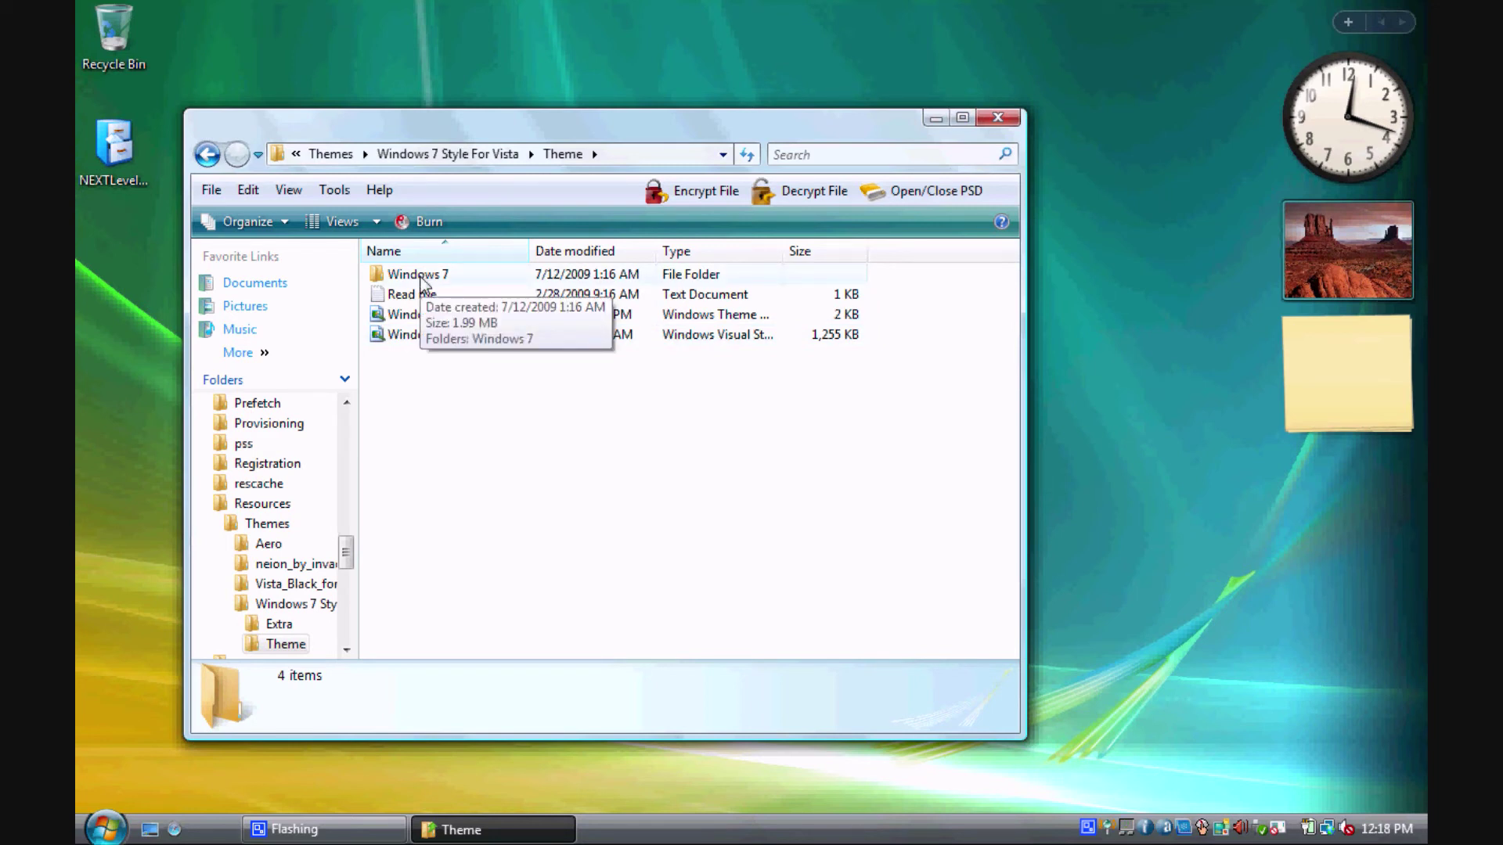
left_click(421, 277)
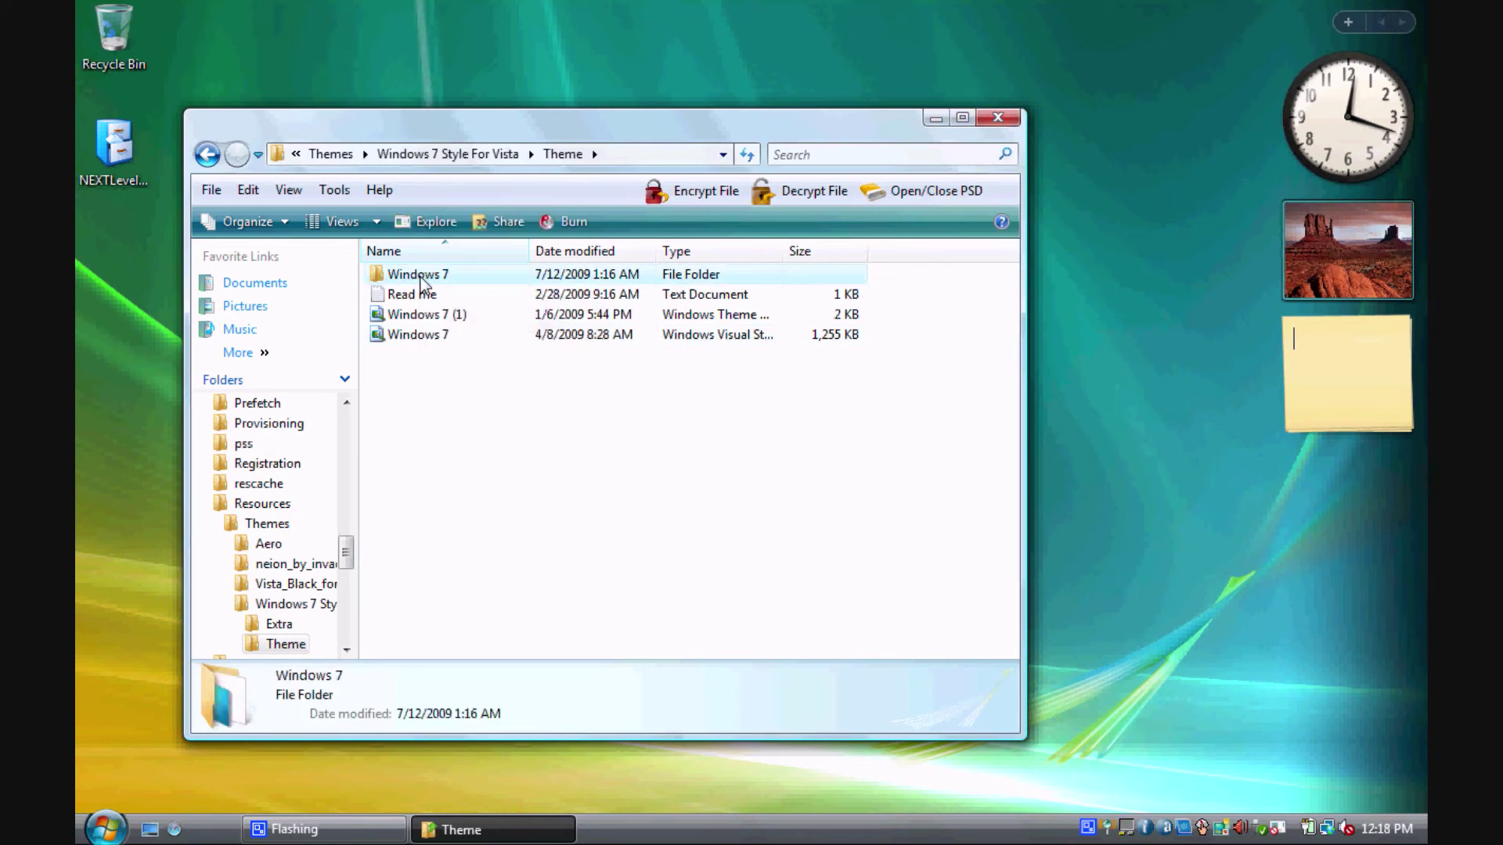
left_click(420, 278)
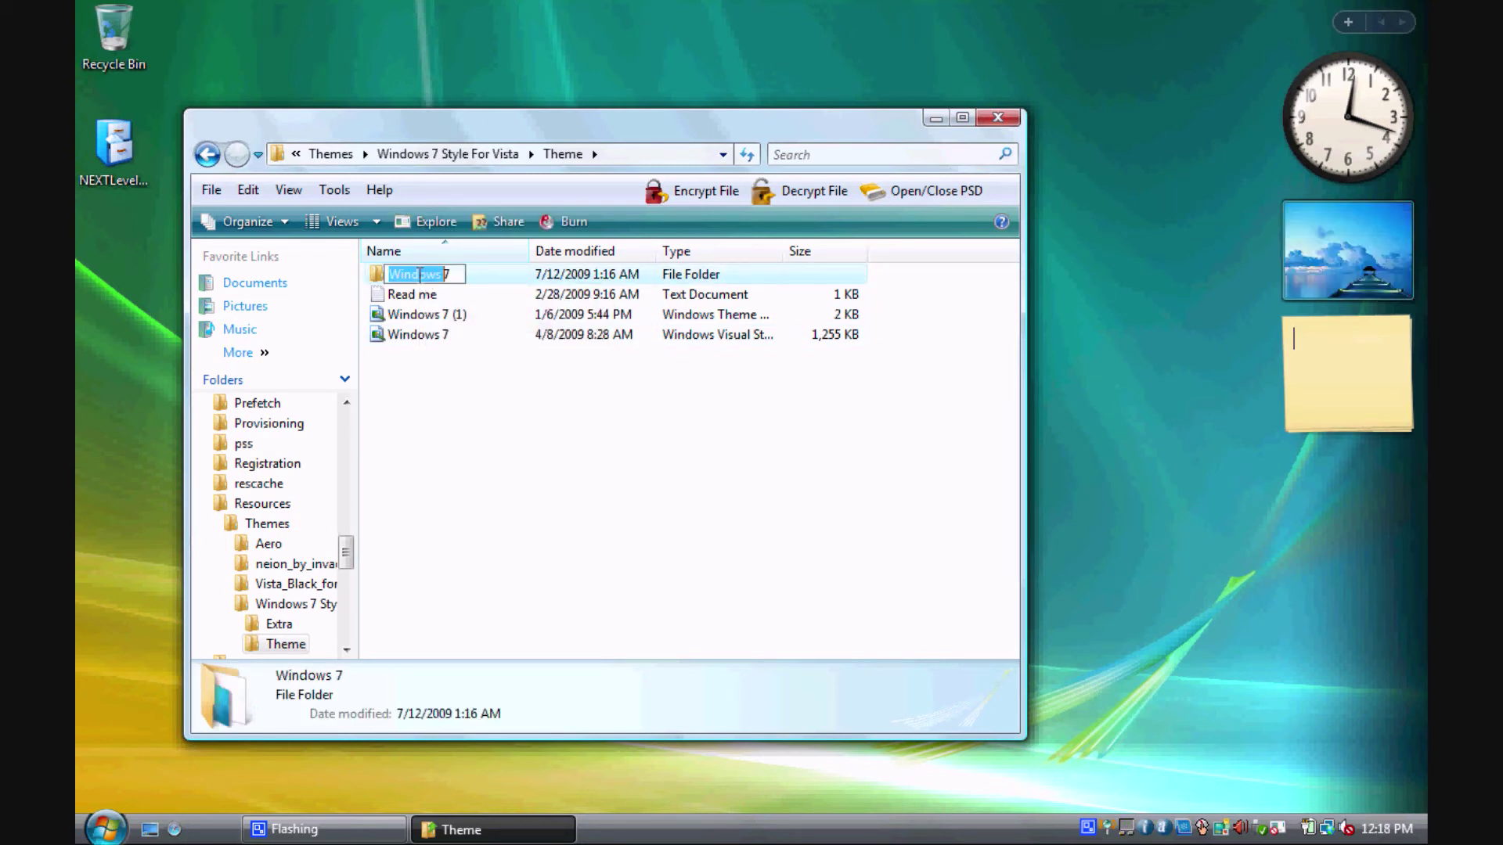
double_click(482, 280)
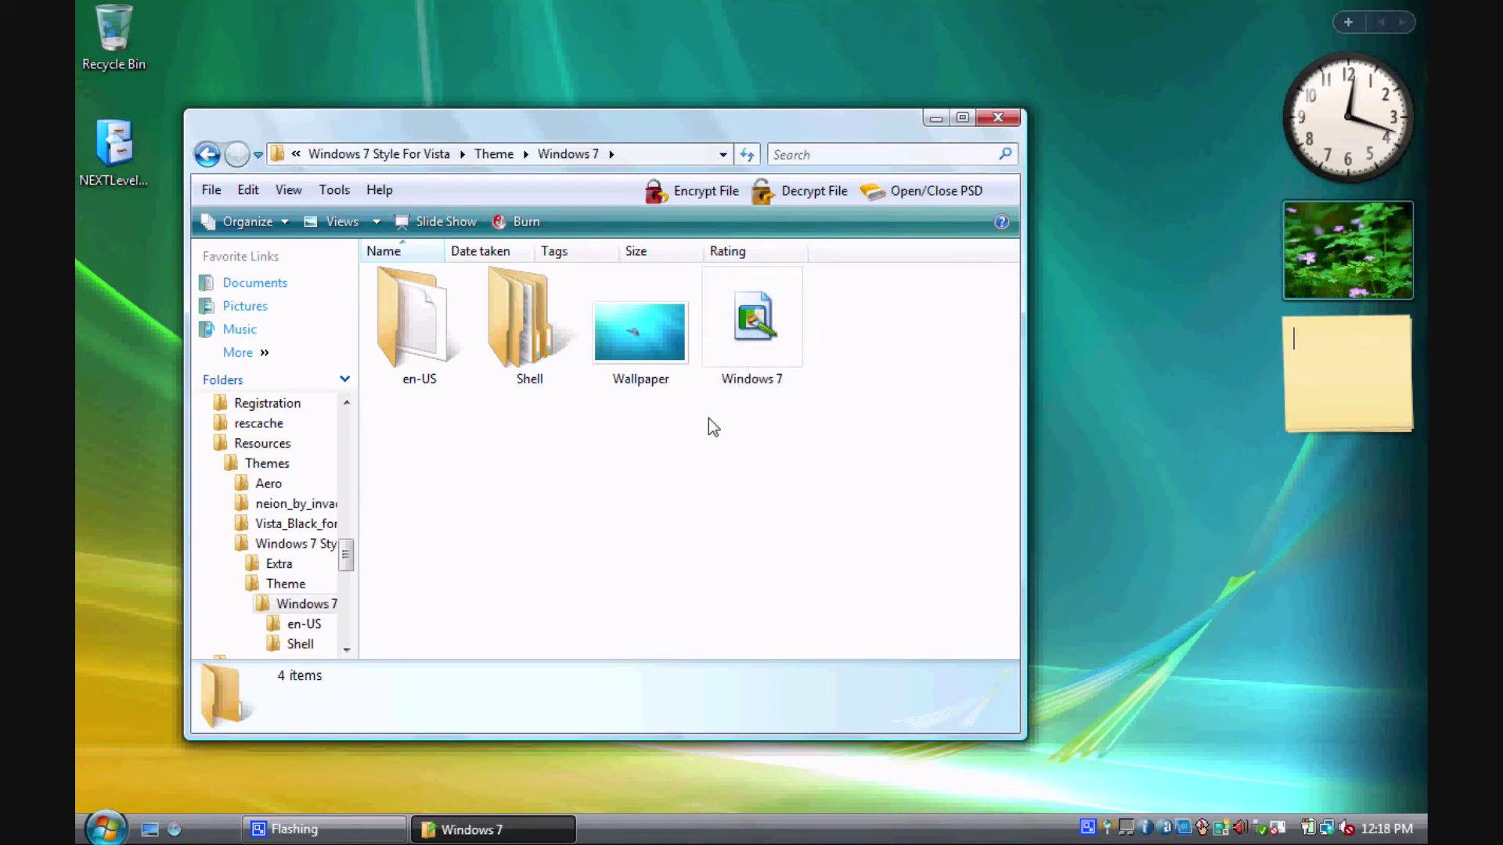
Open the Windows 7 .msstyles file and pick Windows 7 in the Color scheme list
double_click(767, 349)
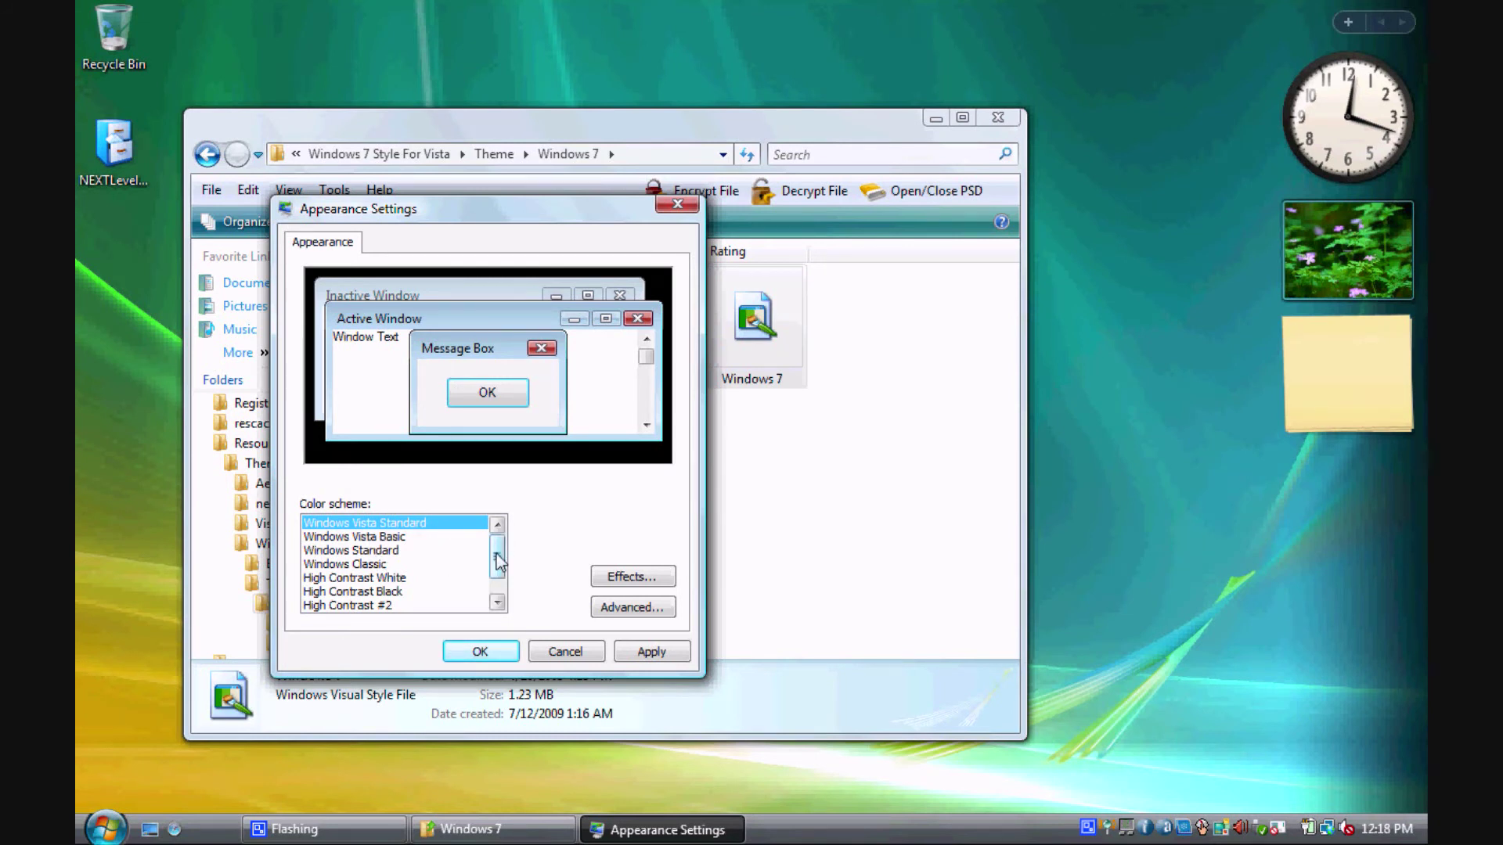
left_click_drag(497, 560, 497, 571)
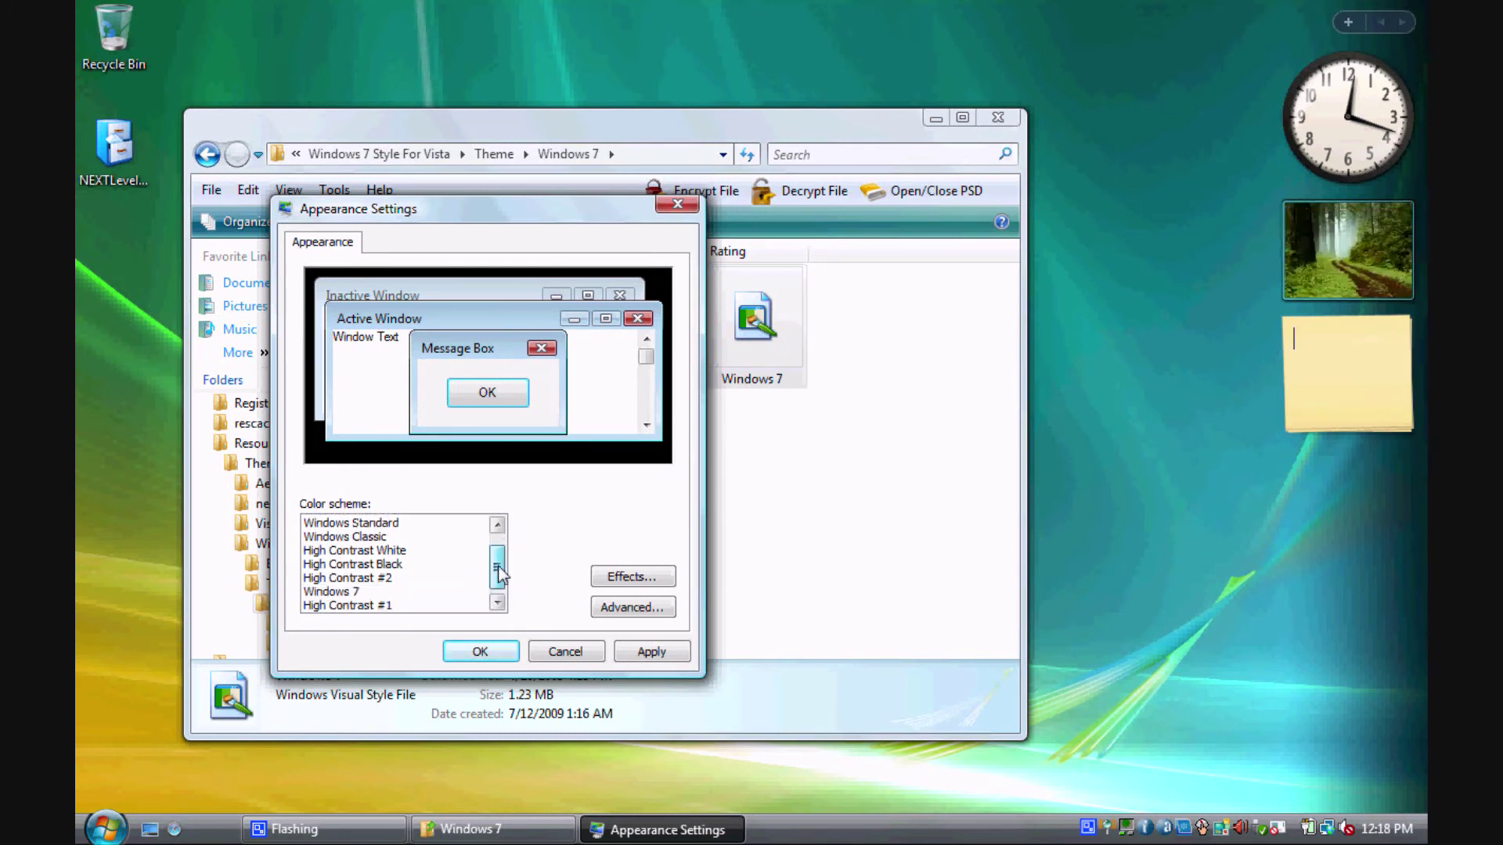
left_click(345, 595)
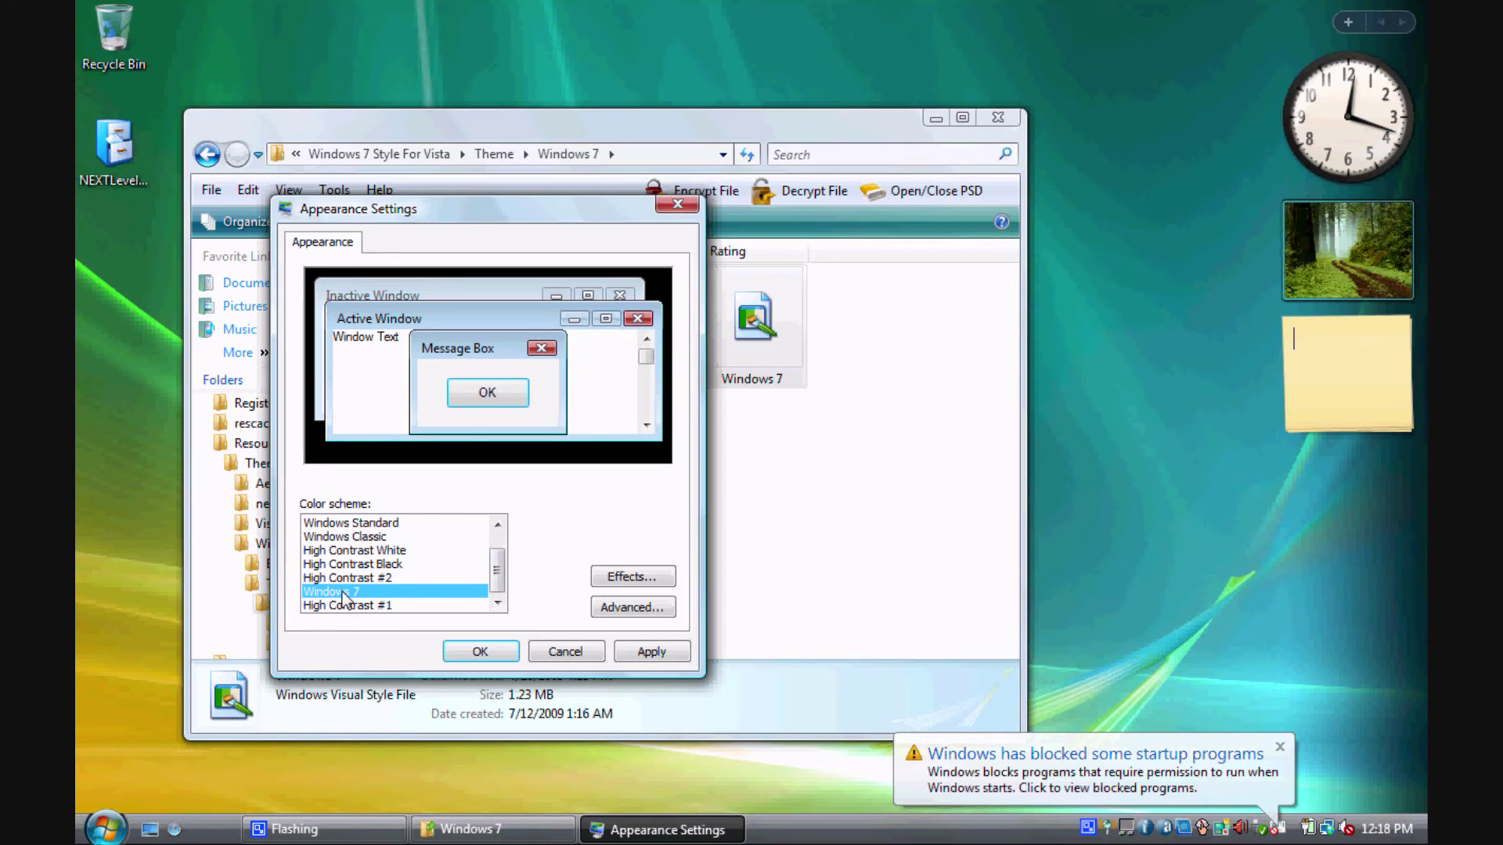
Exit the blocked startup programs notifier and apply the Windows 7 colour scheme
right_click(1280, 827)
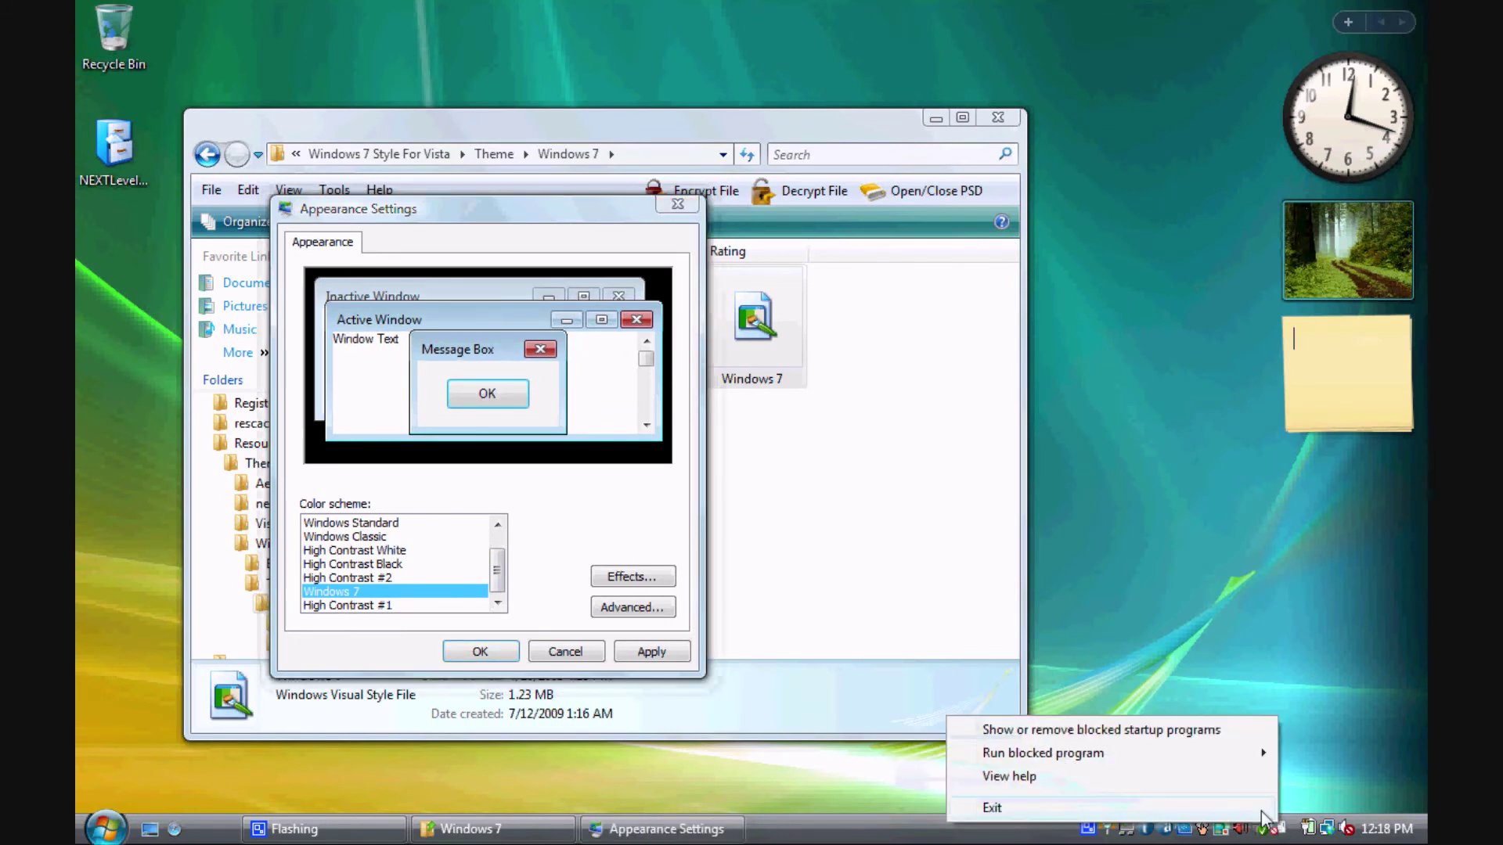
left_click(1262, 809)
left_click(491, 209)
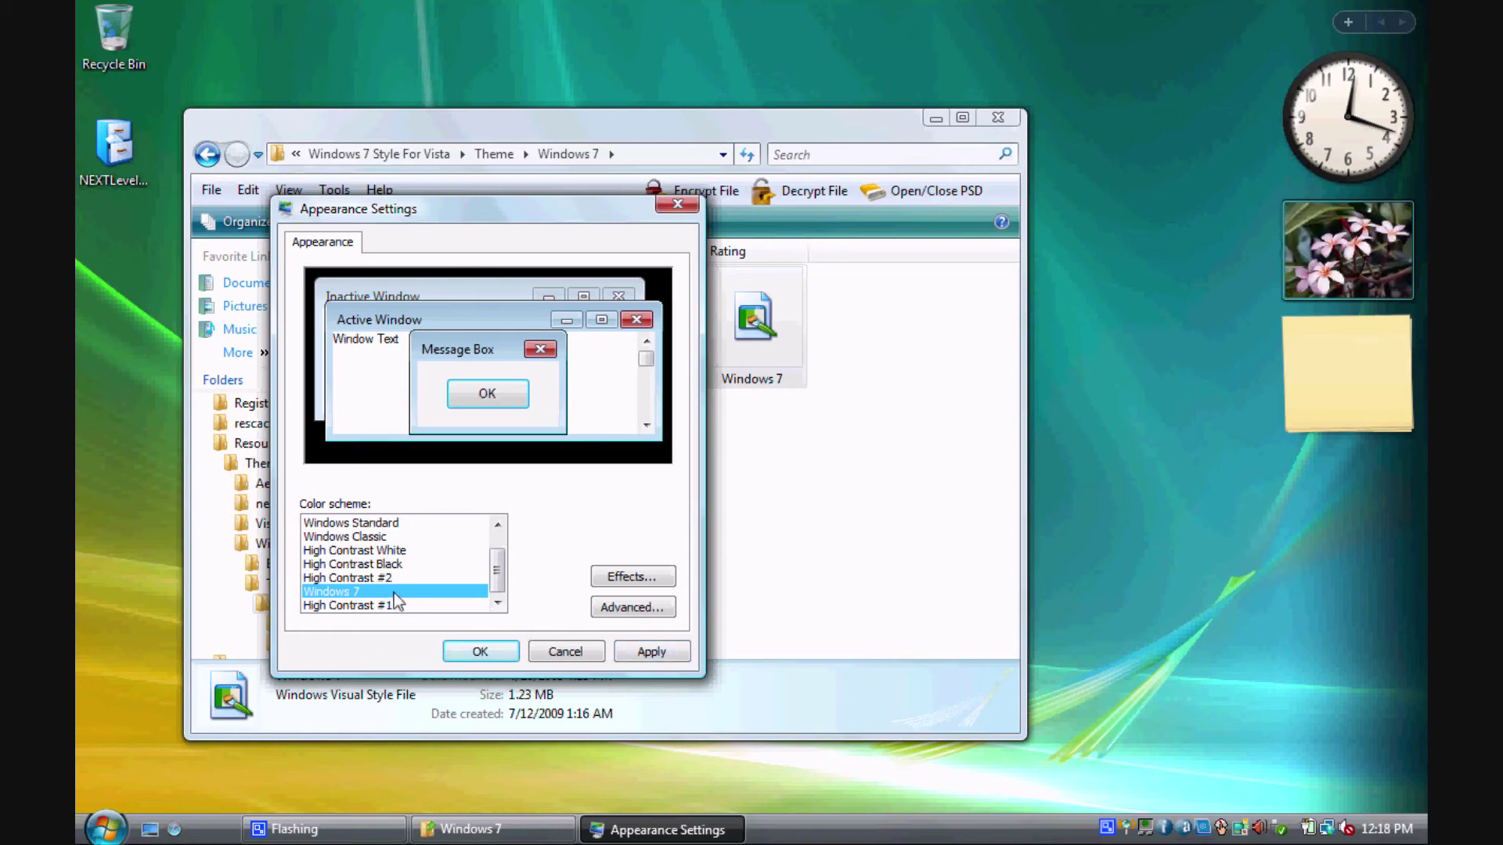
left_click(651, 651)
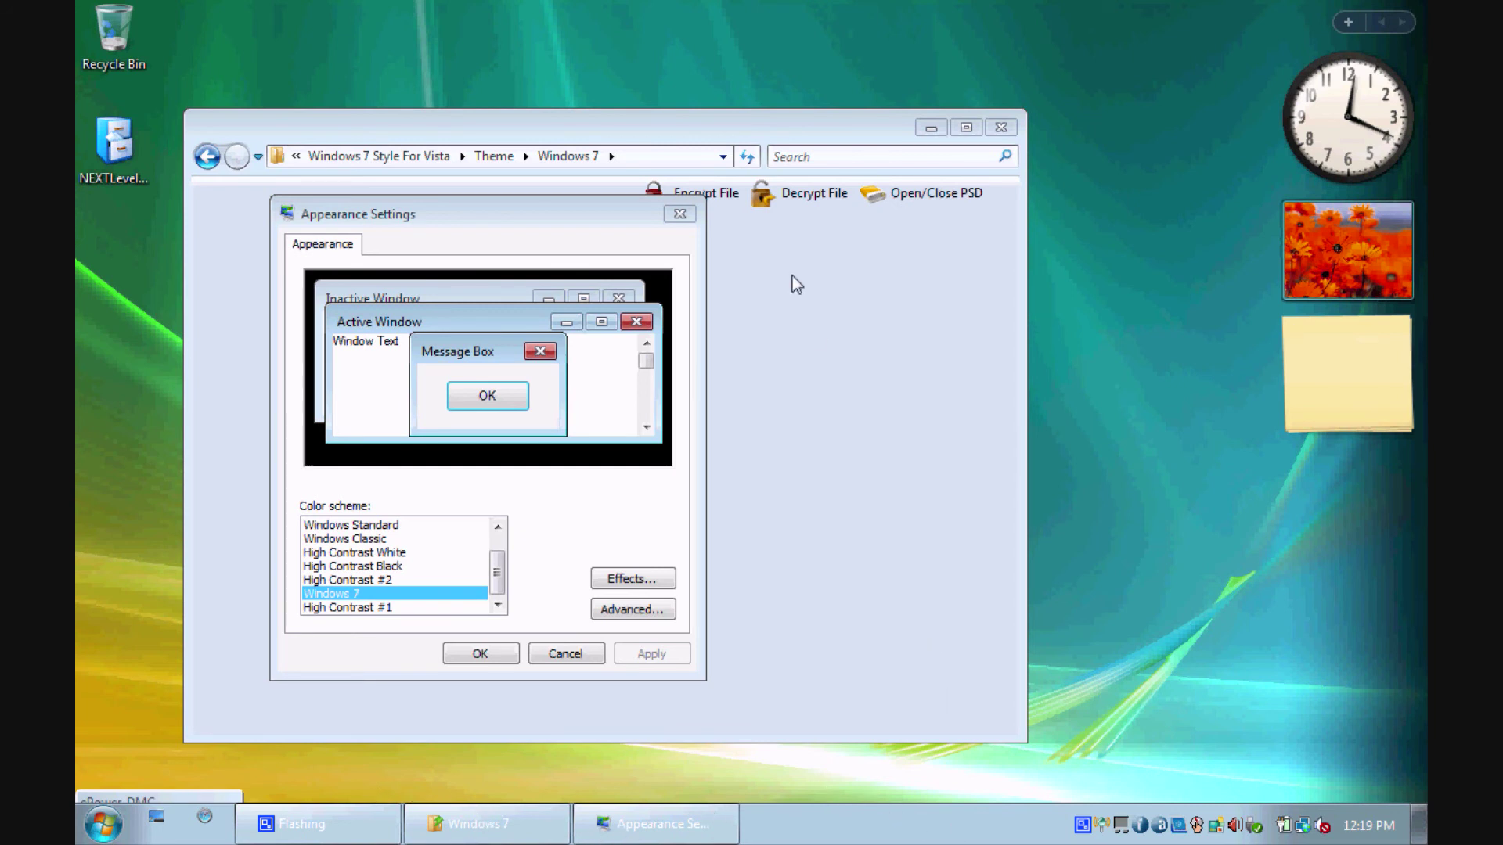
Close Appearance Settings and the Windows 7 folder window
left_click(680, 214)
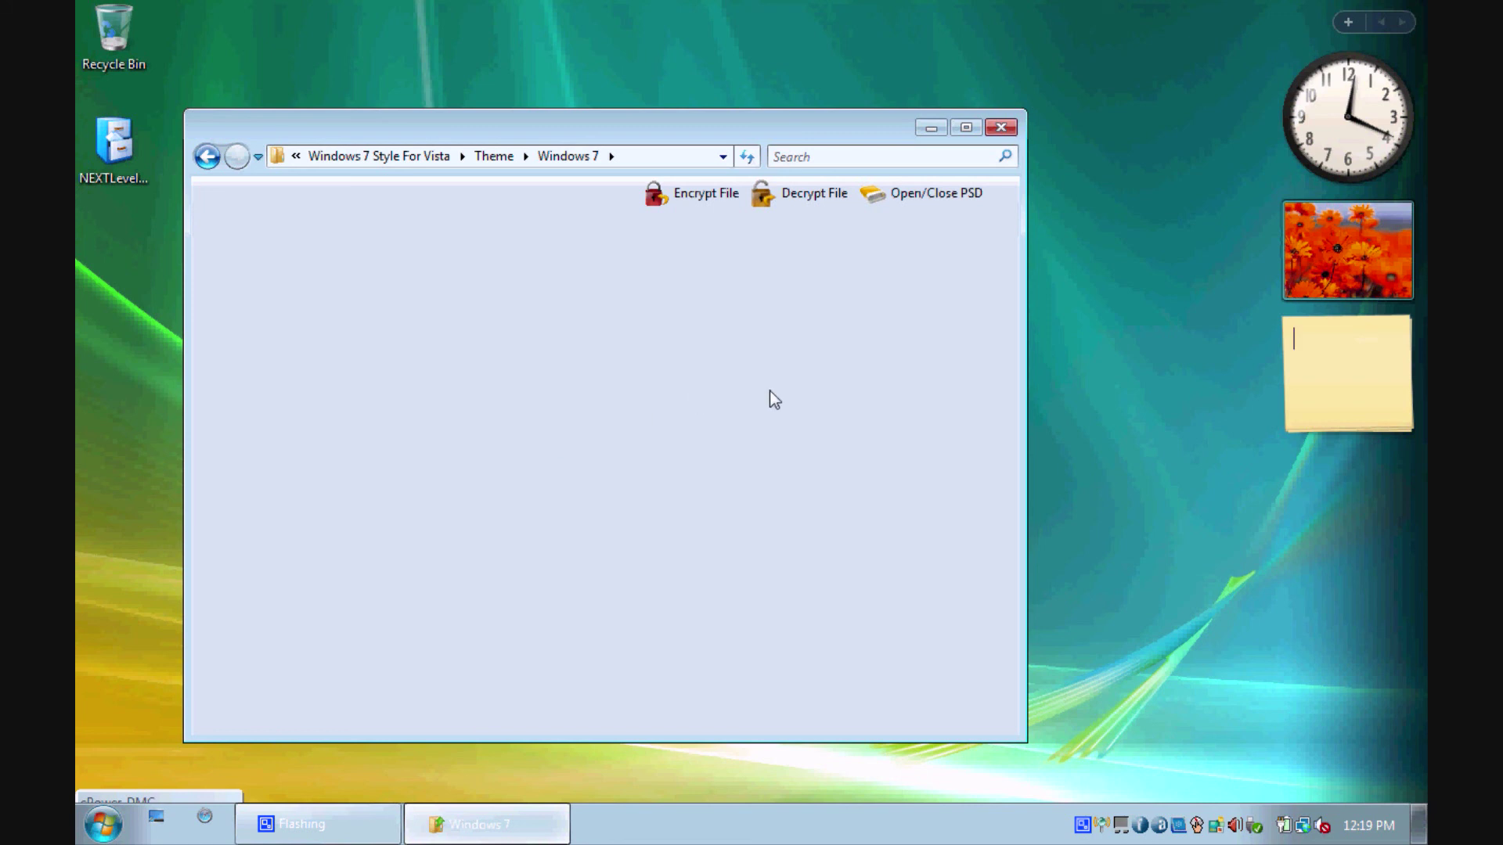
left_click(996, 130)
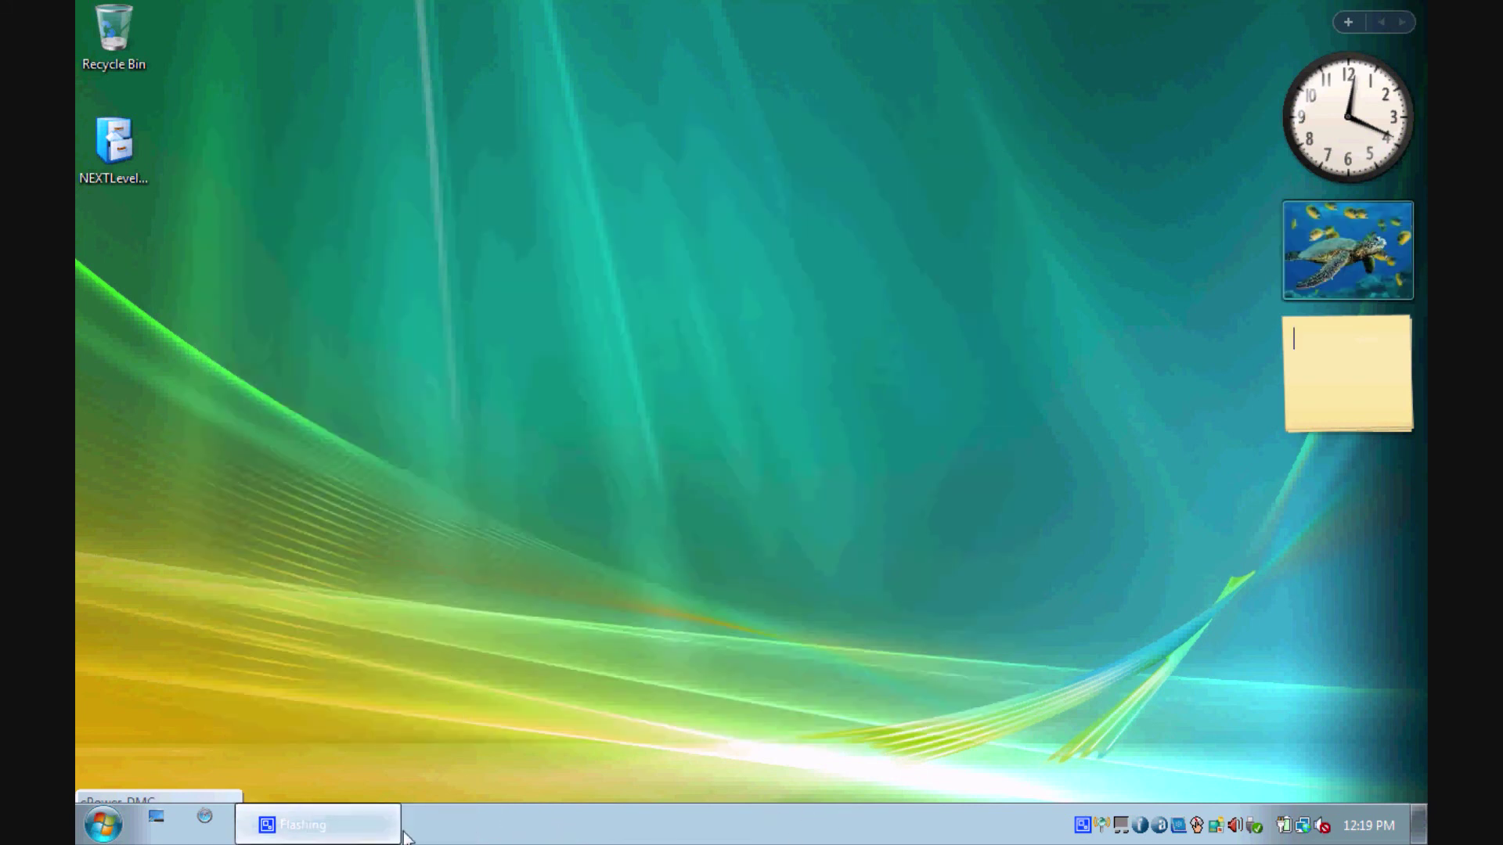
left_click(100, 824)
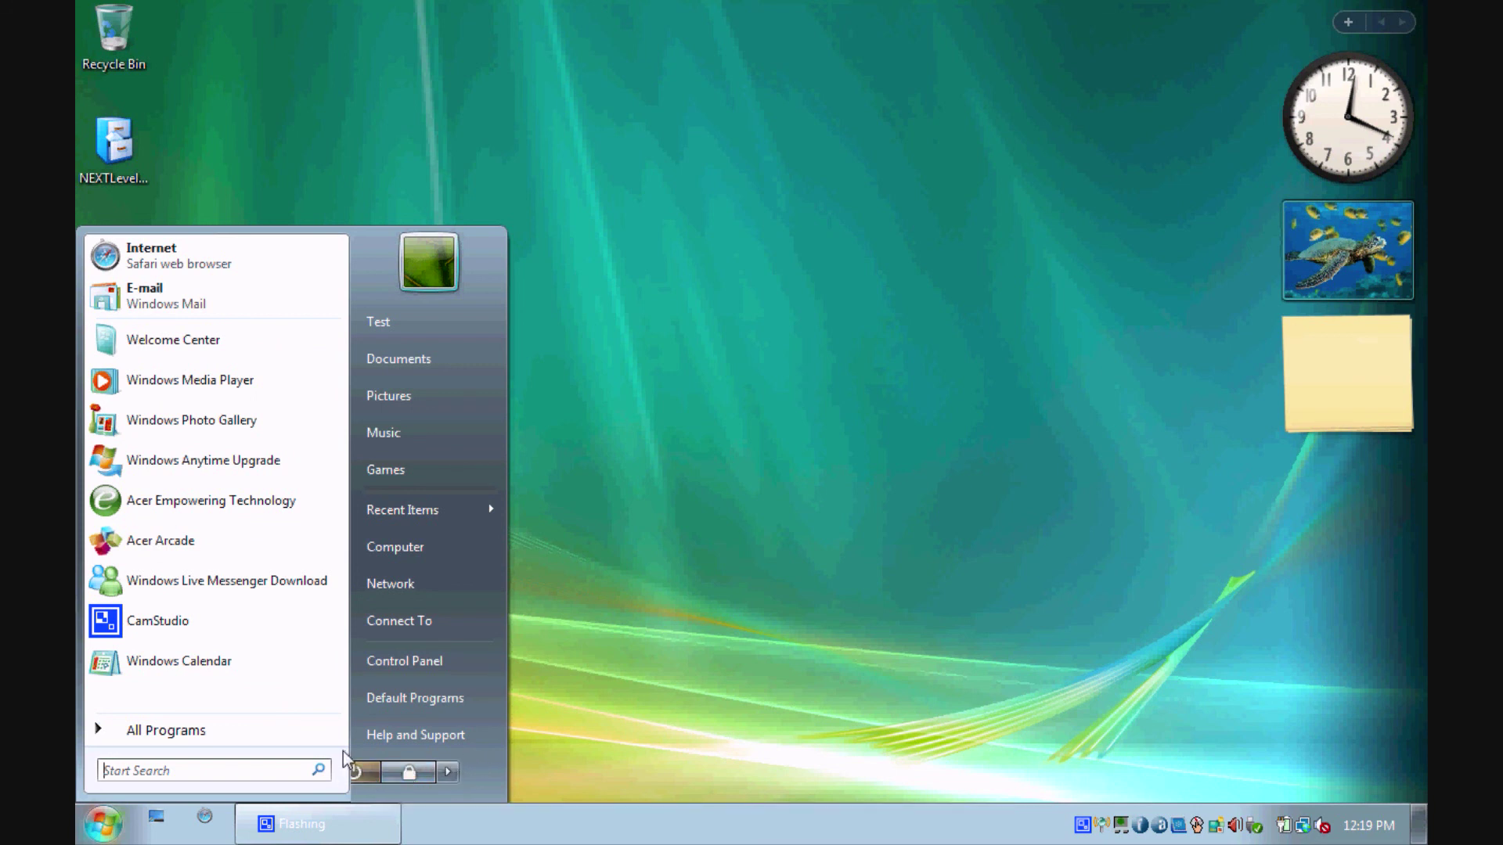
left_click(459, 783)
left_click(671, 568)
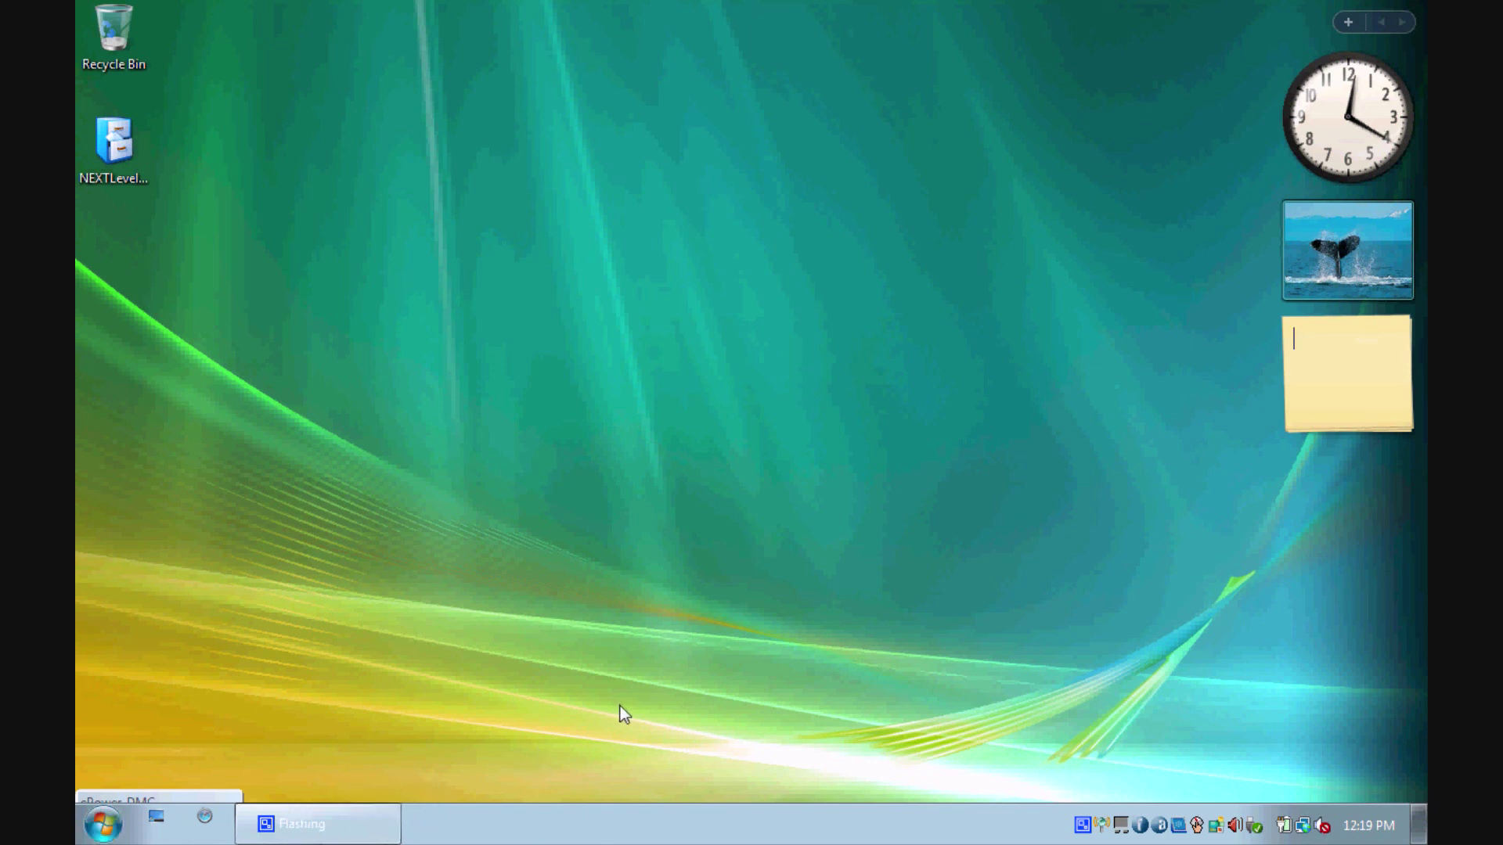
left_click(78, 828)
left_click(86, 829)
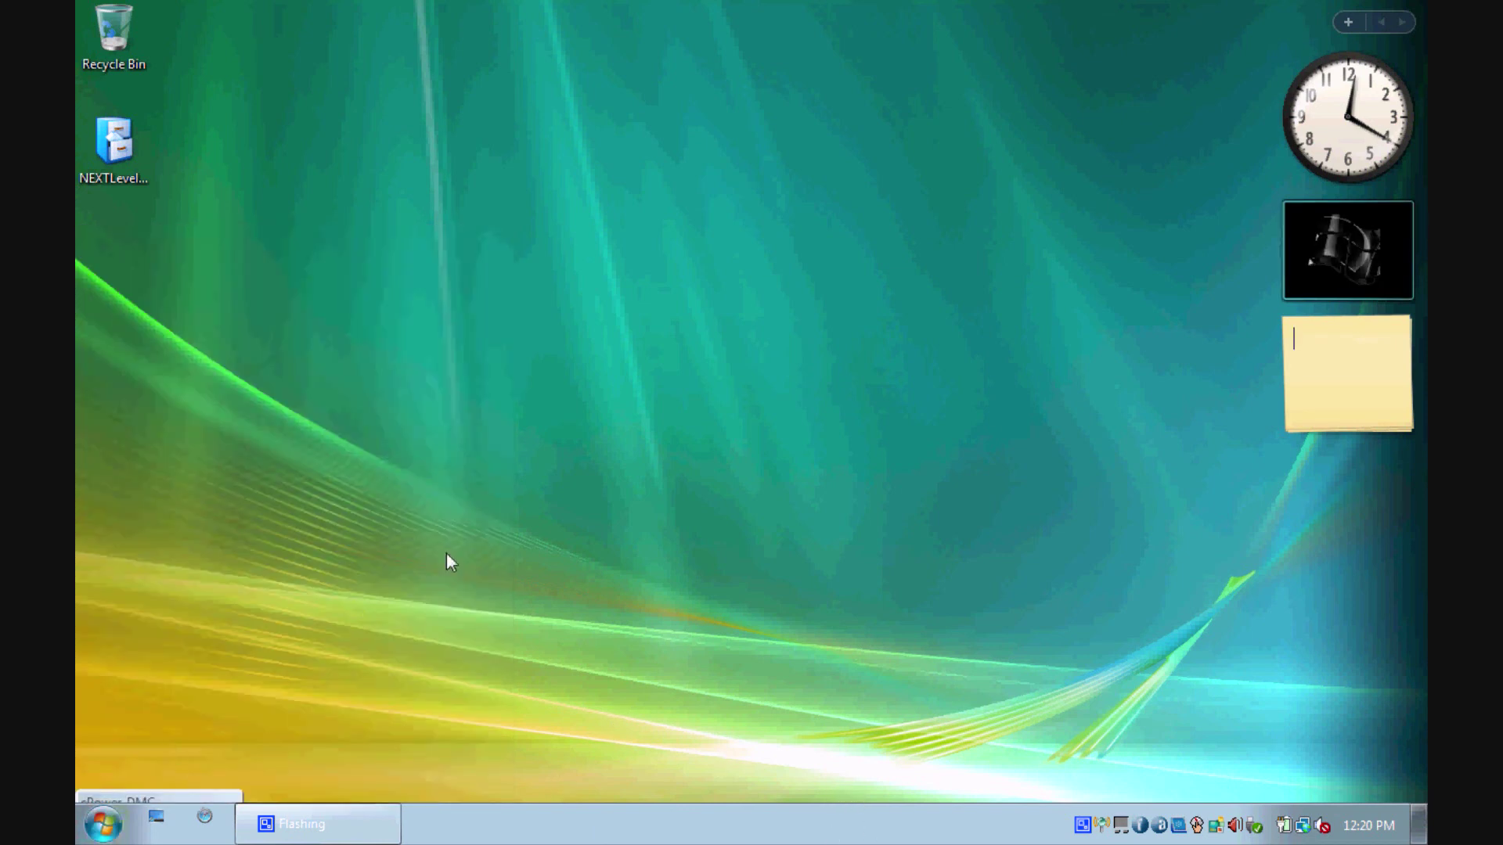